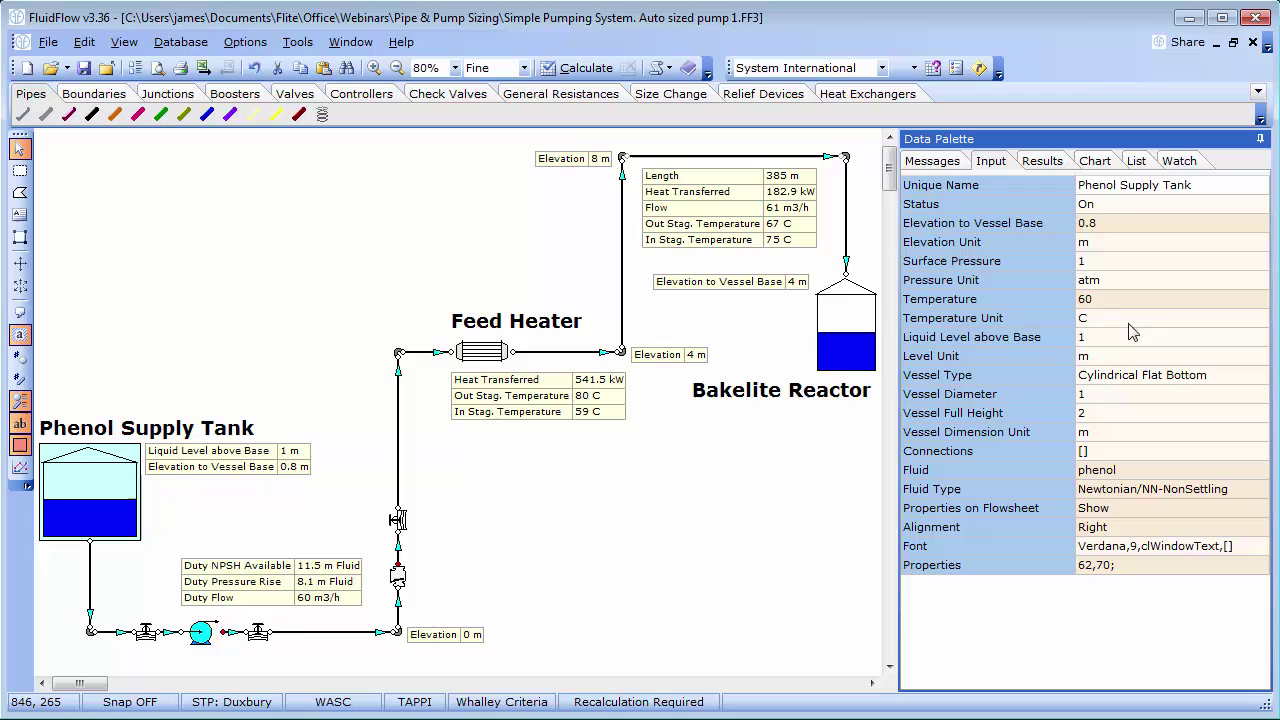
Show the Bakelite Reactor's input data: a 1 m by 2 m flat-bottom vessel at 4 m elevation.
click(846, 340)
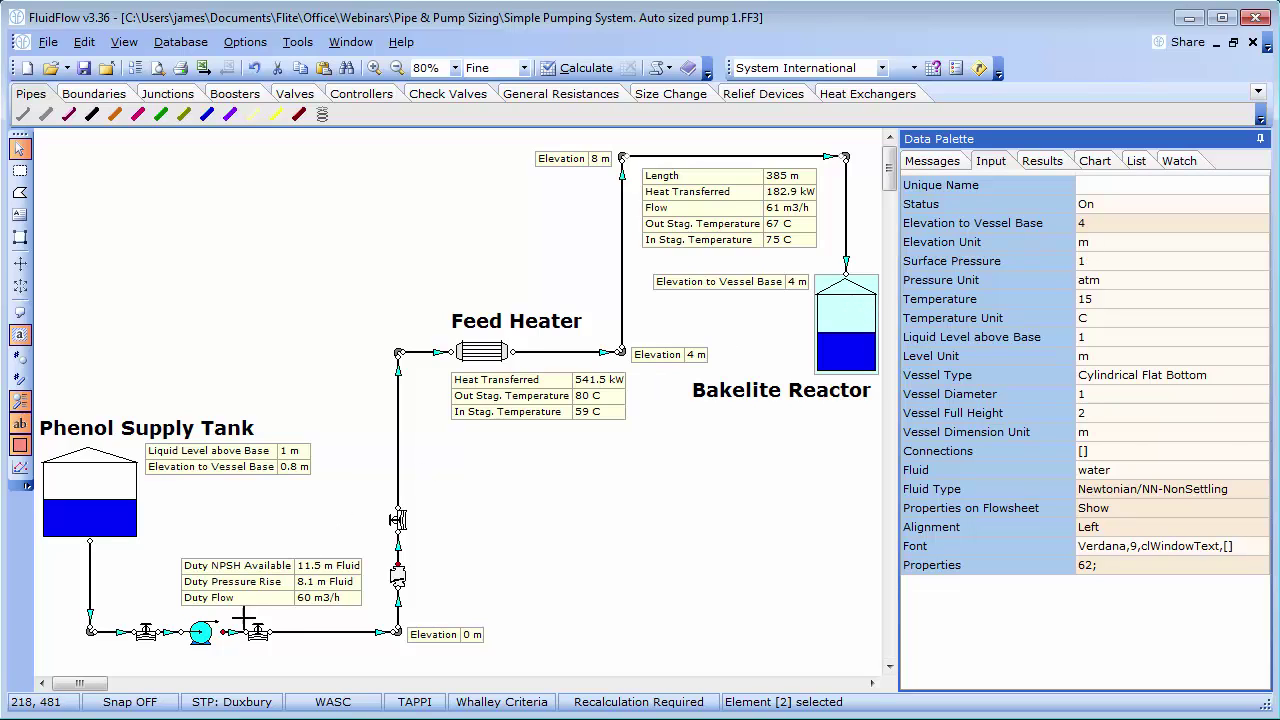
Display the pump's inputs: automatic sizing with the Size for Flow model at 60 m3/h.
click(208, 633)
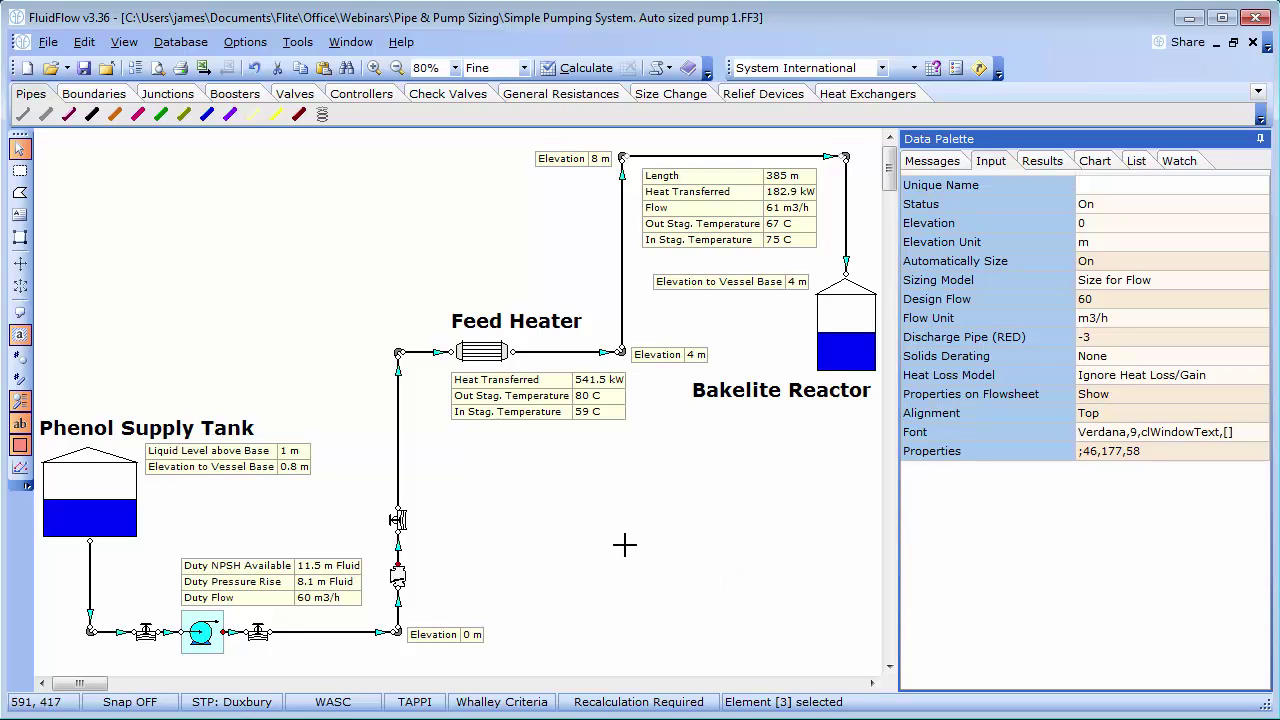
Recalculate, then inspect the 5 m pump discharge pipe, keeping Economic Velocity sizing.
key(F9)
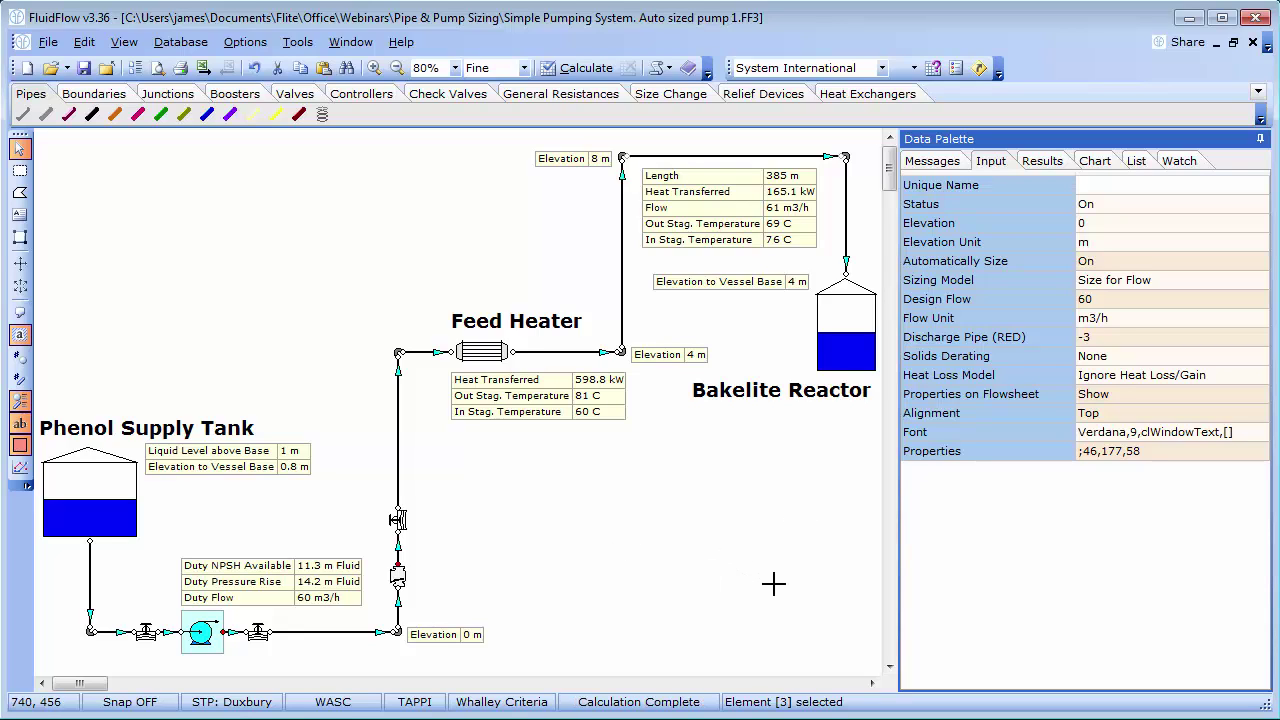
click(383, 636)
click(1185, 434)
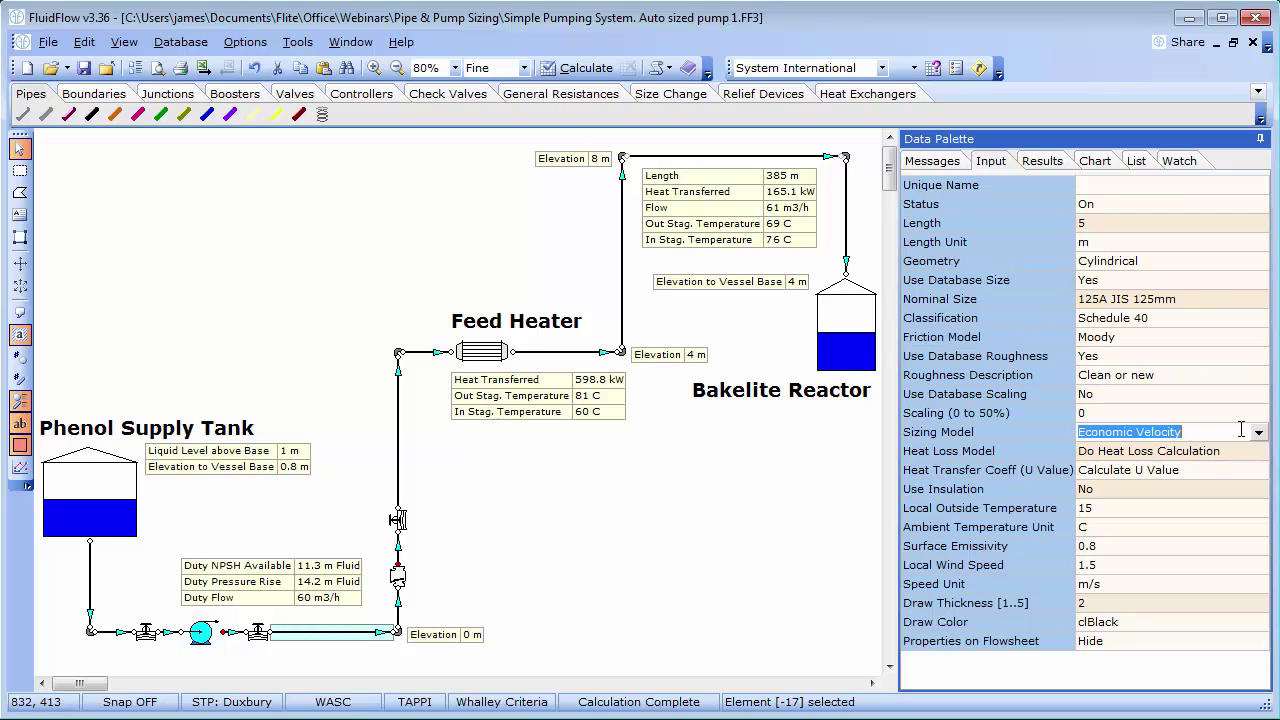
click(1260, 433)
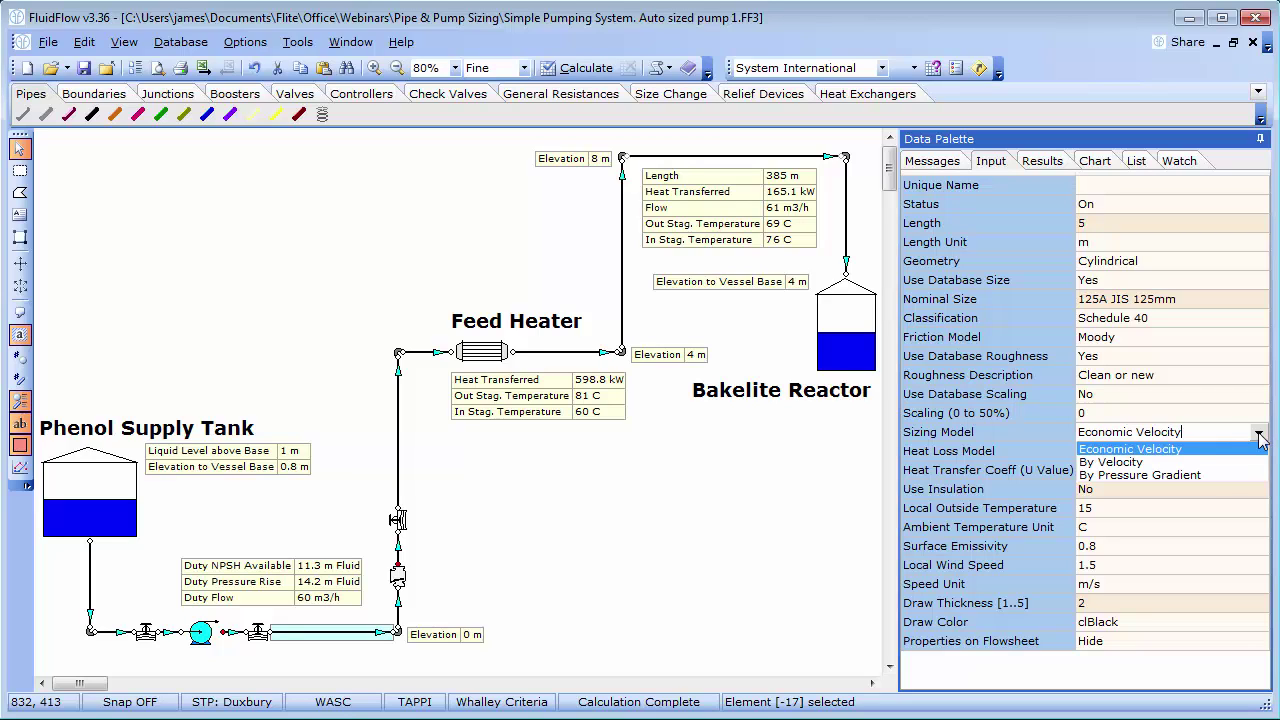
click(1259, 437)
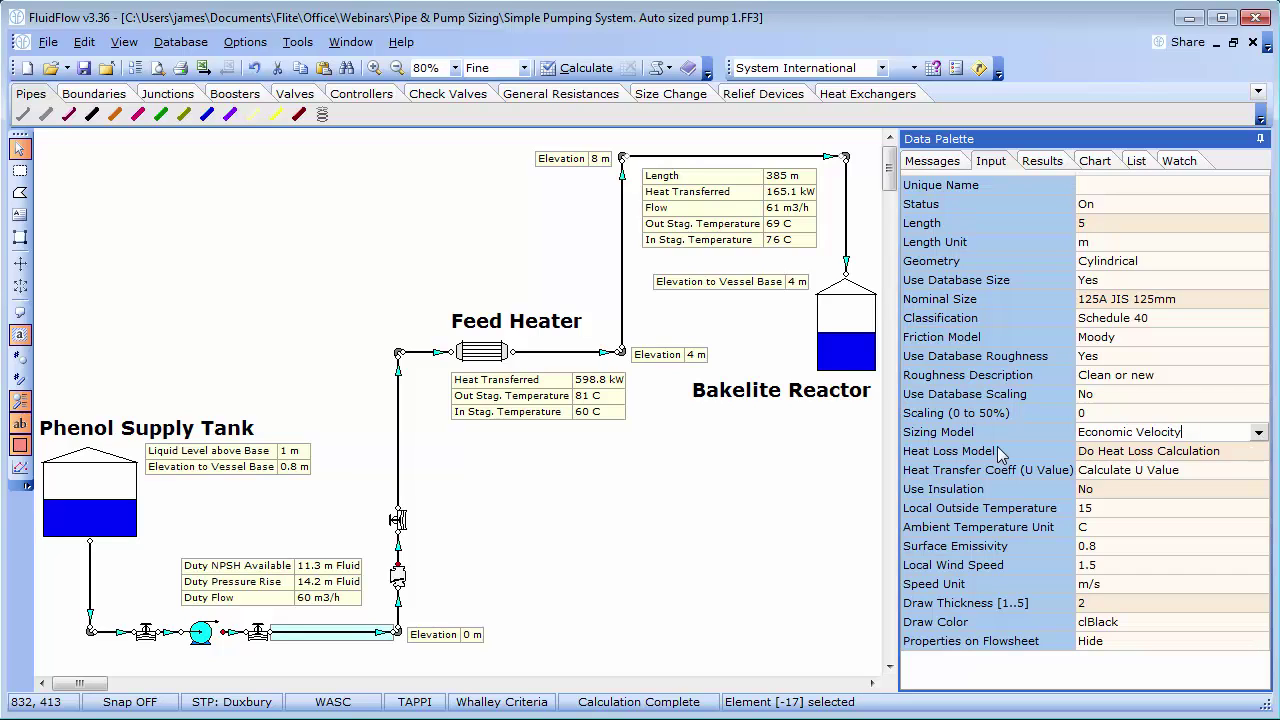
View the discharge pipe's results: 60 m3/h, 1.16 m/s economic velocity, 135.3 mm exact size.
click(1045, 162)
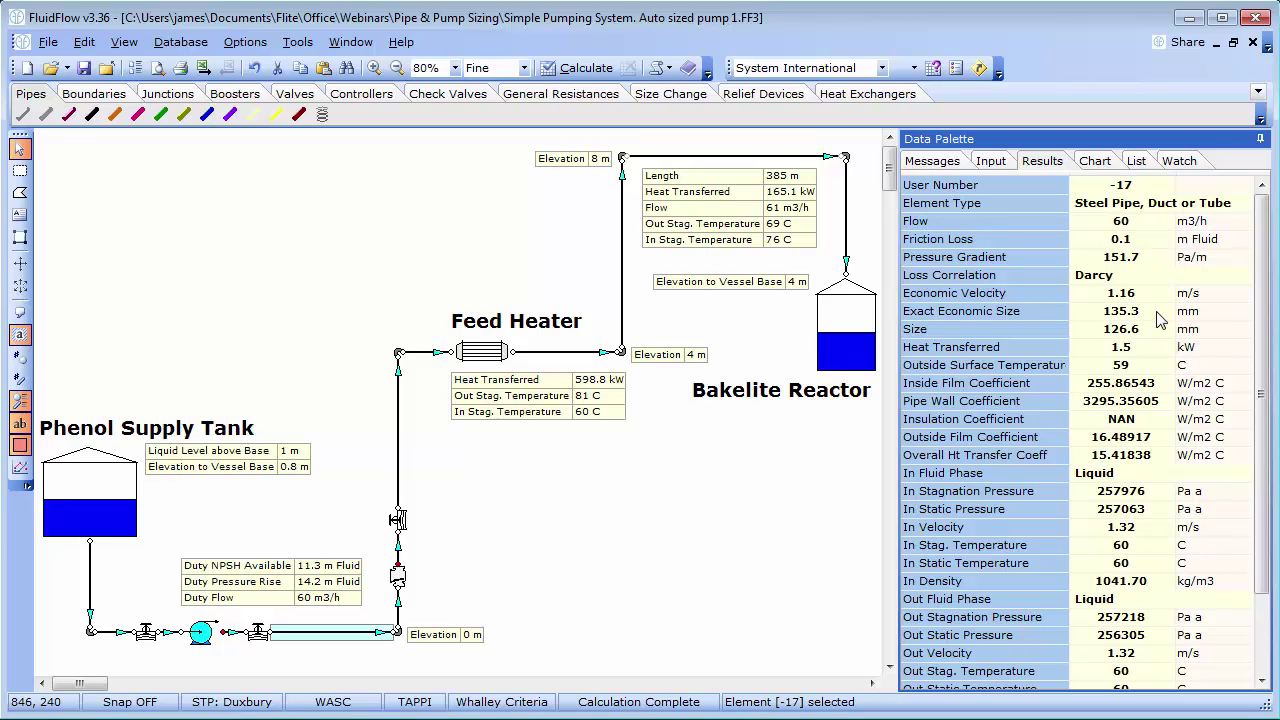
click(991, 161)
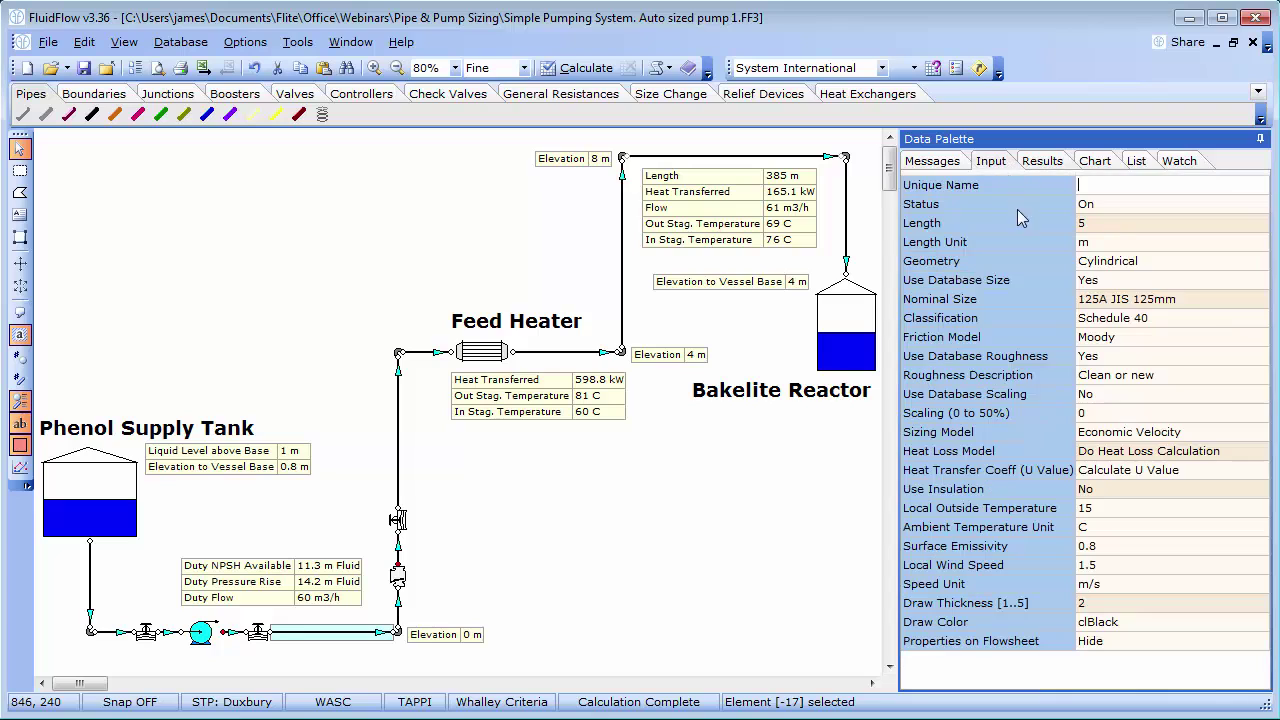
click(1042, 161)
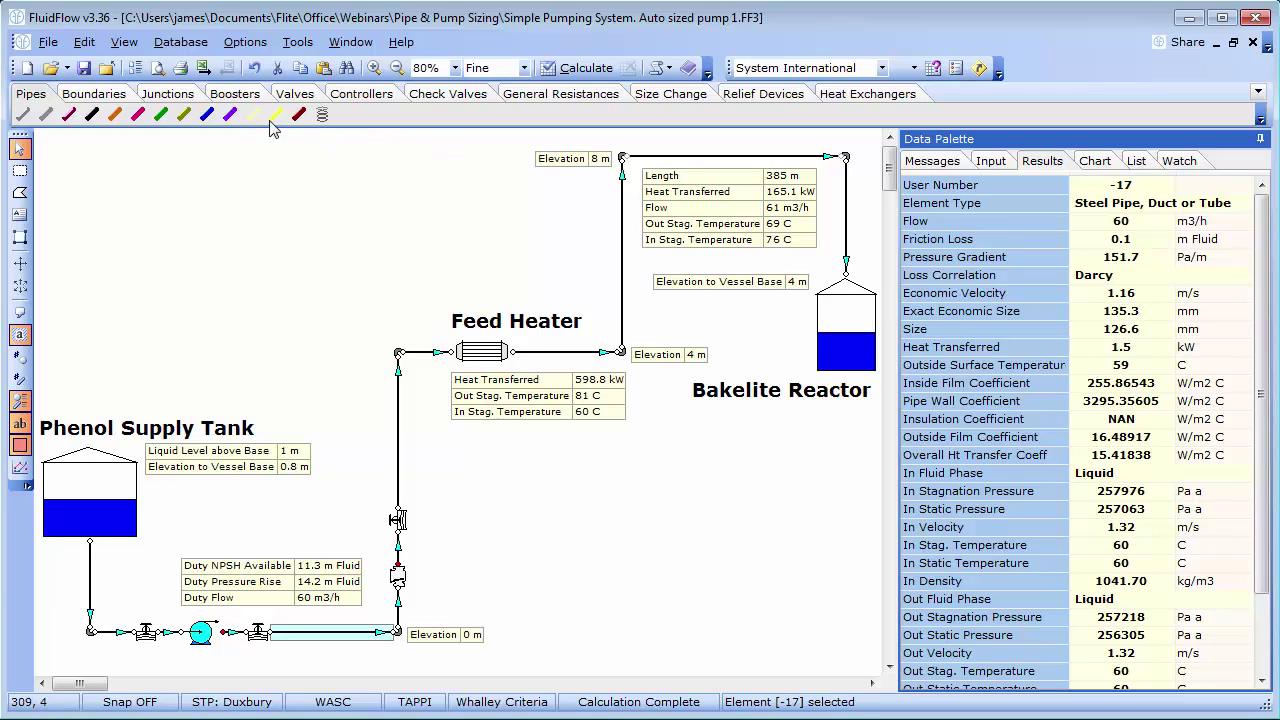
Select all pipes in the network and show their shared input properties.
click(84, 42)
mouse_move(116, 64)
click(239, 108)
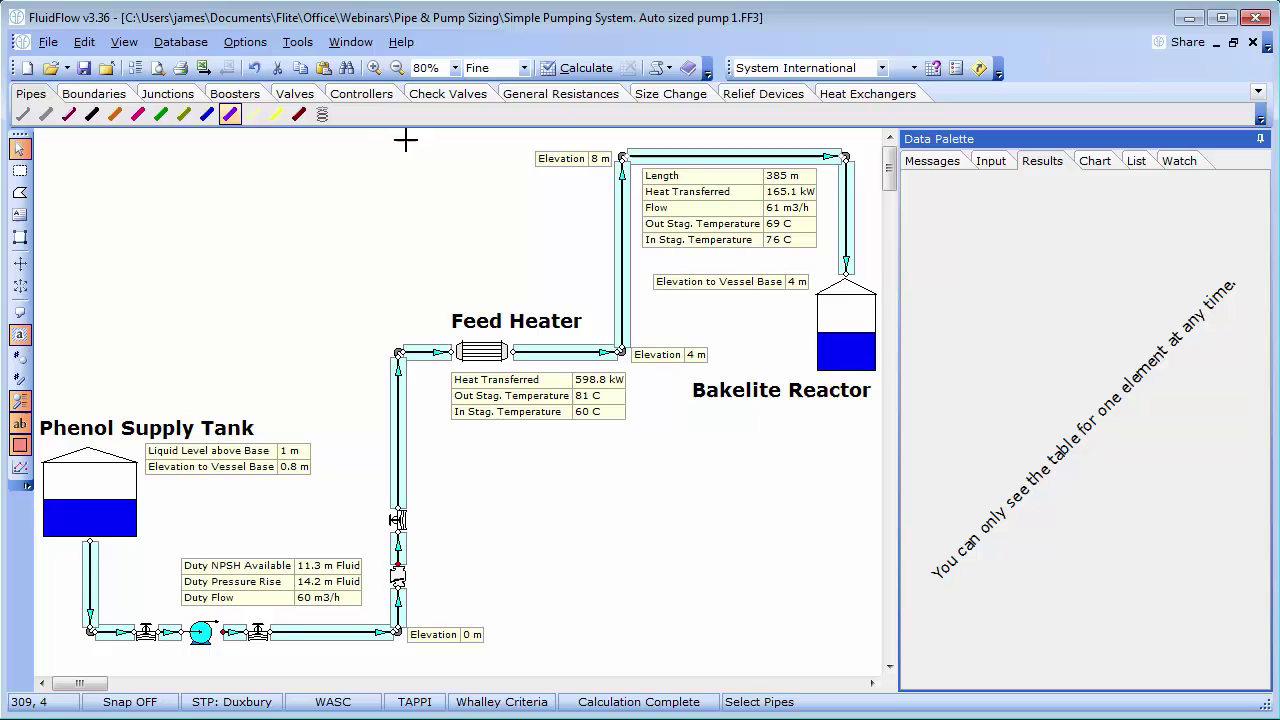
click(990, 161)
Give all pipes 150A JIS 150mm Schedule 40 and check the discharge pipe's 151.0 mm result.
click(1135, 283)
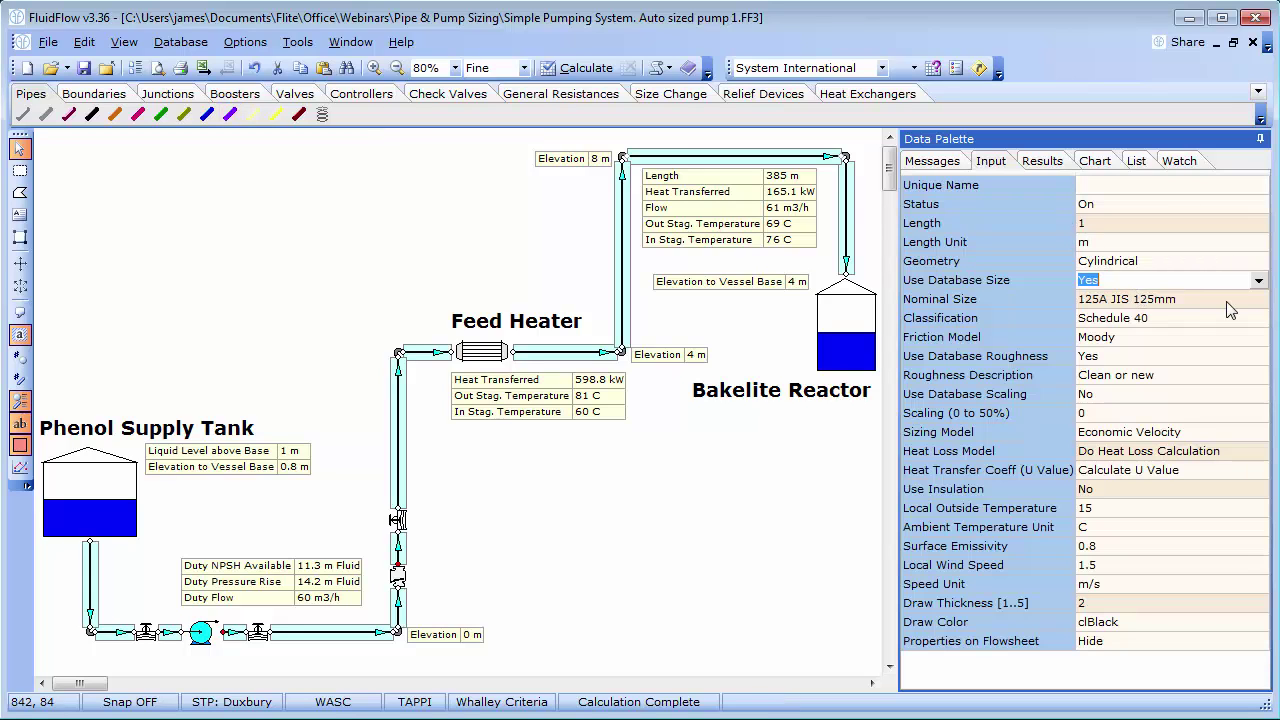
click(1200, 299)
click(1258, 299)
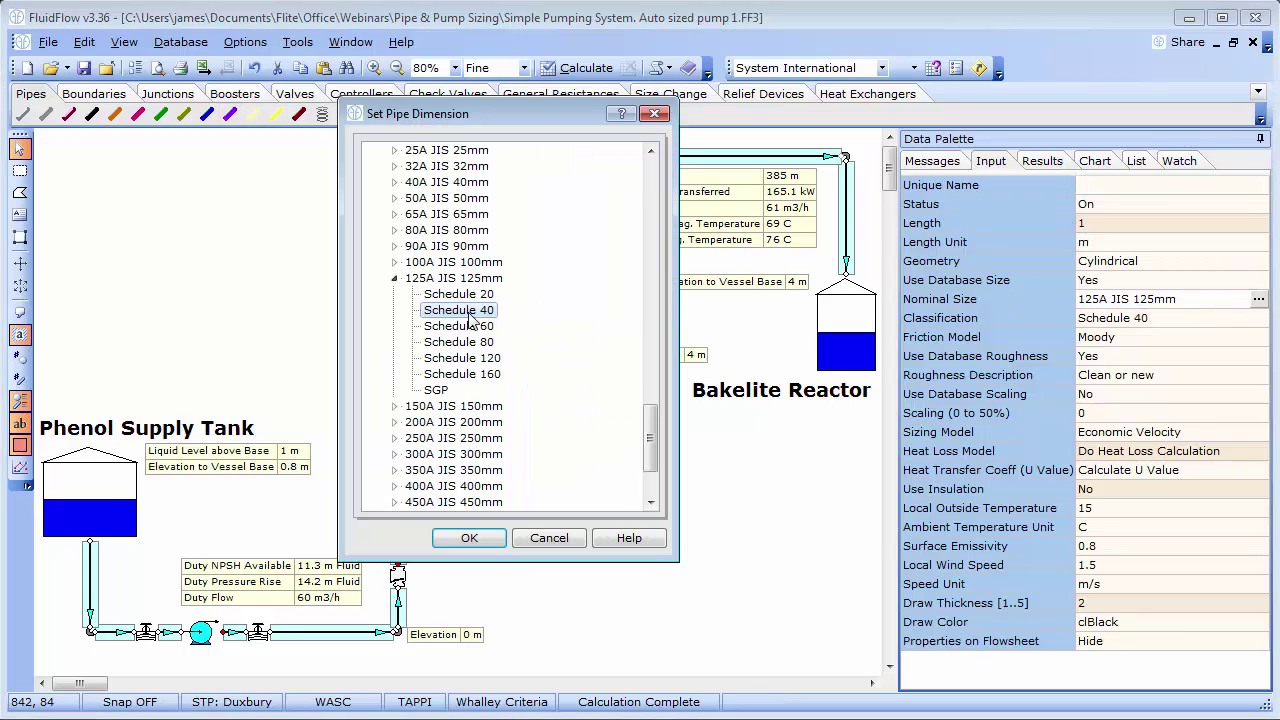
click(394, 406)
click(446, 424)
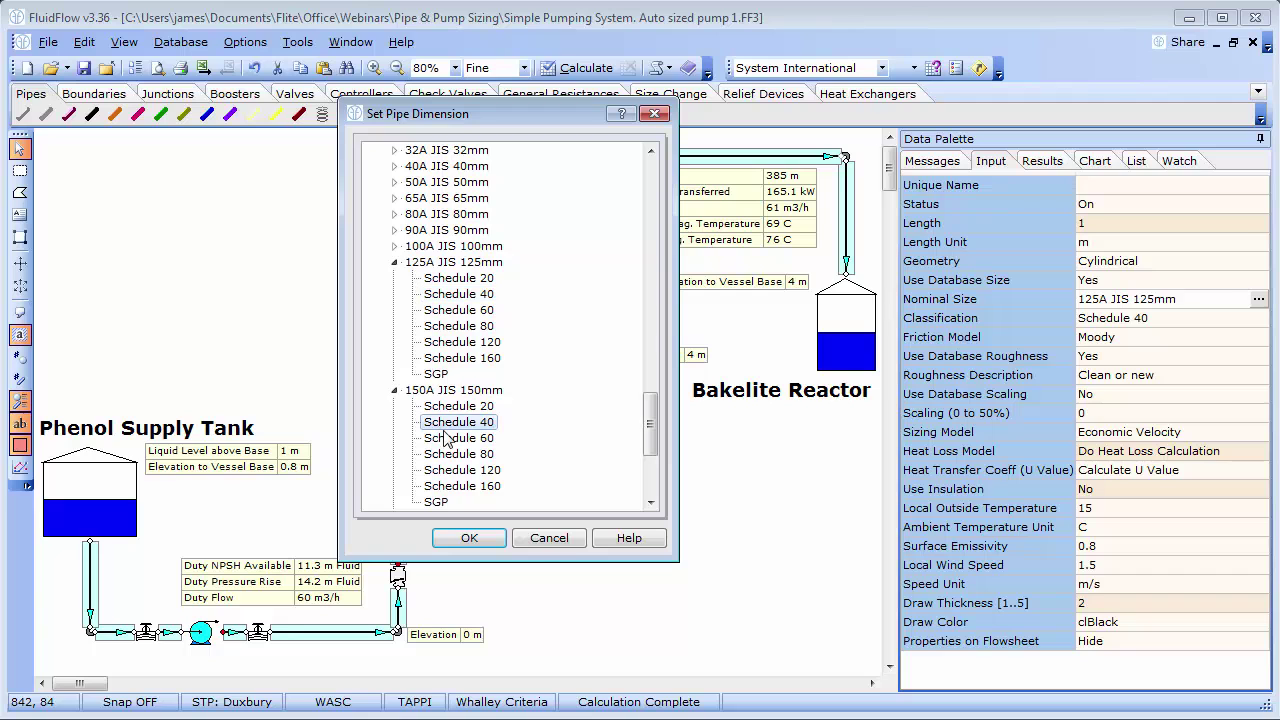
click(469, 538)
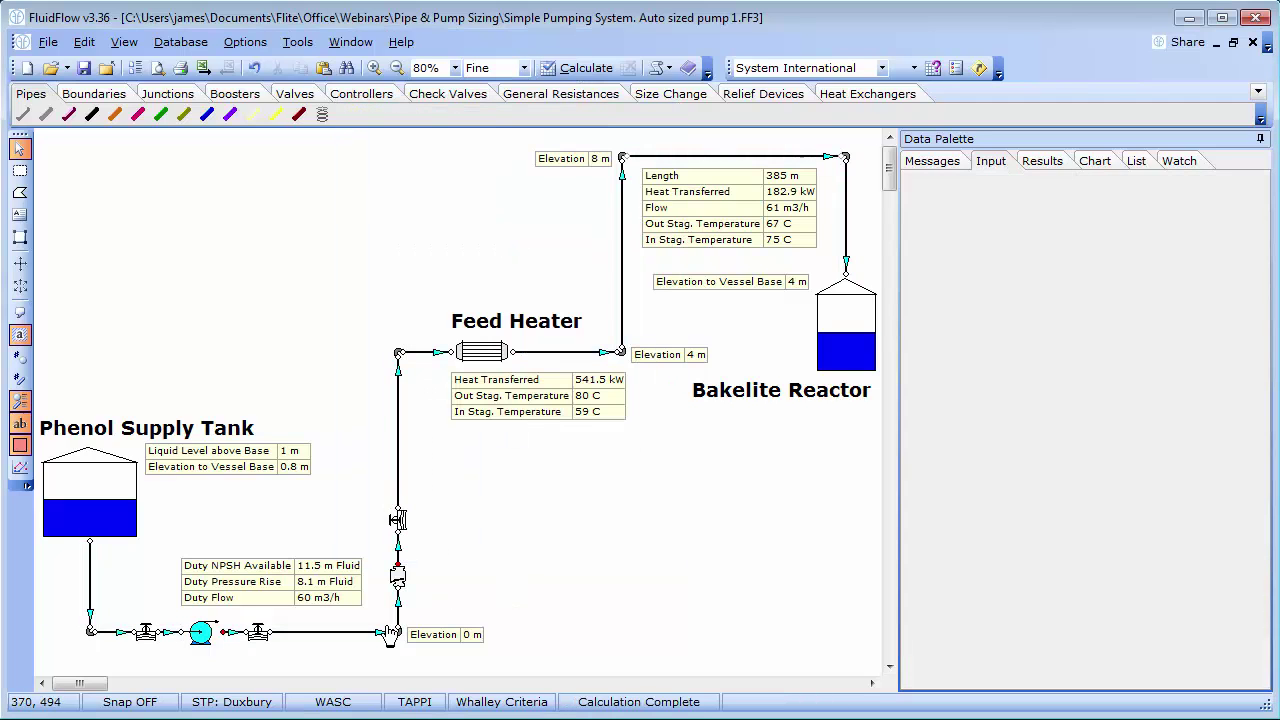
click(380, 632)
click(1042, 160)
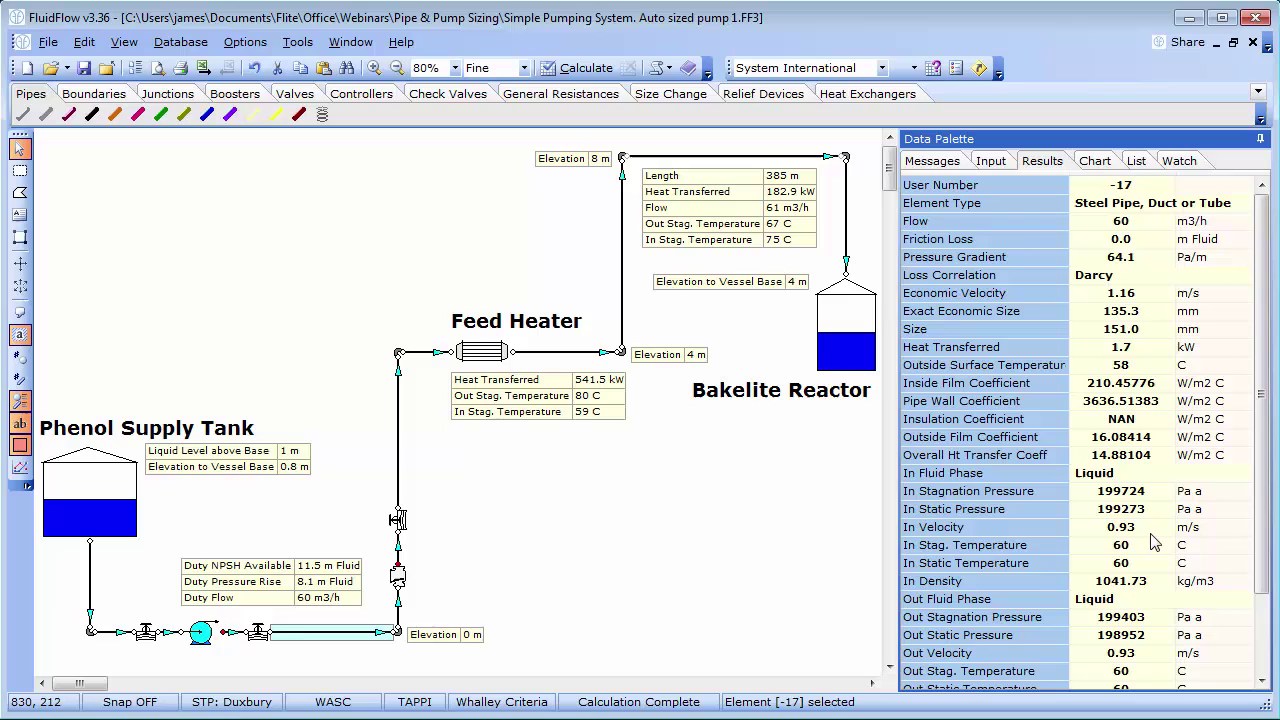
Review the pump's Size for Flow model and results, and the pipe below the Feed Heater.
click(193, 648)
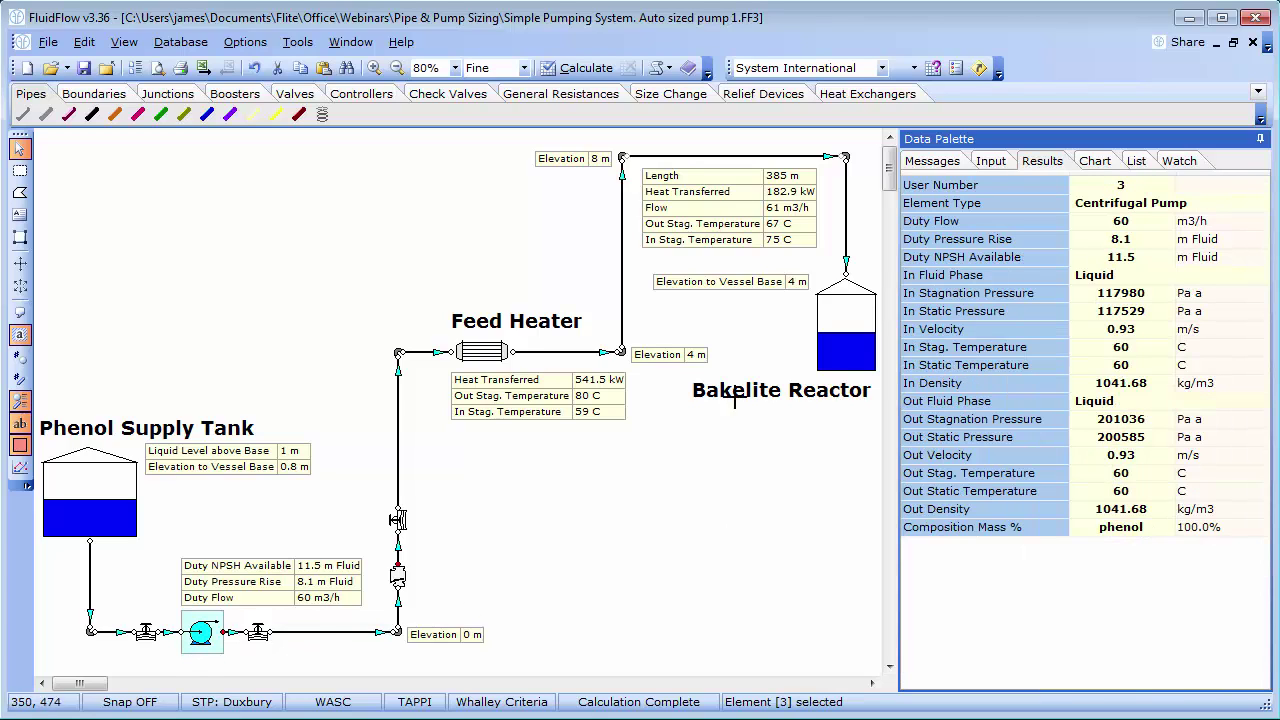
click(990, 161)
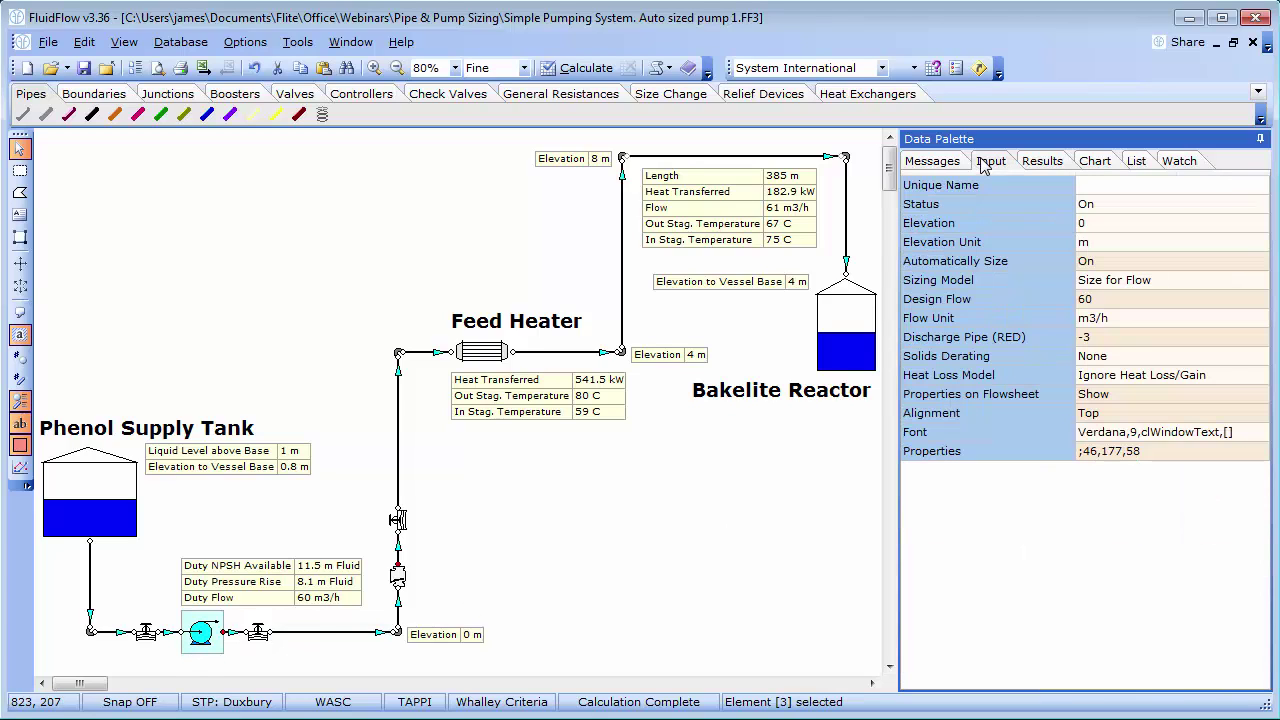
click(1167, 283)
click(1213, 280)
click(1259, 283)
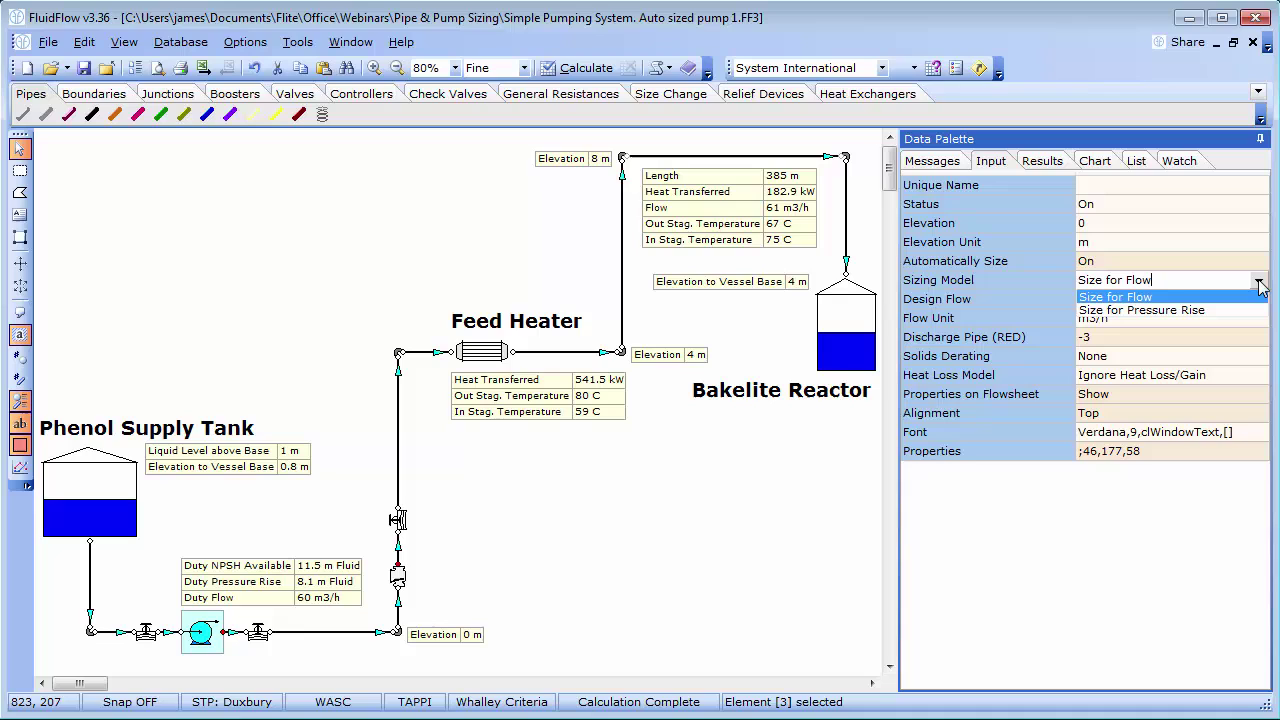
click(1259, 283)
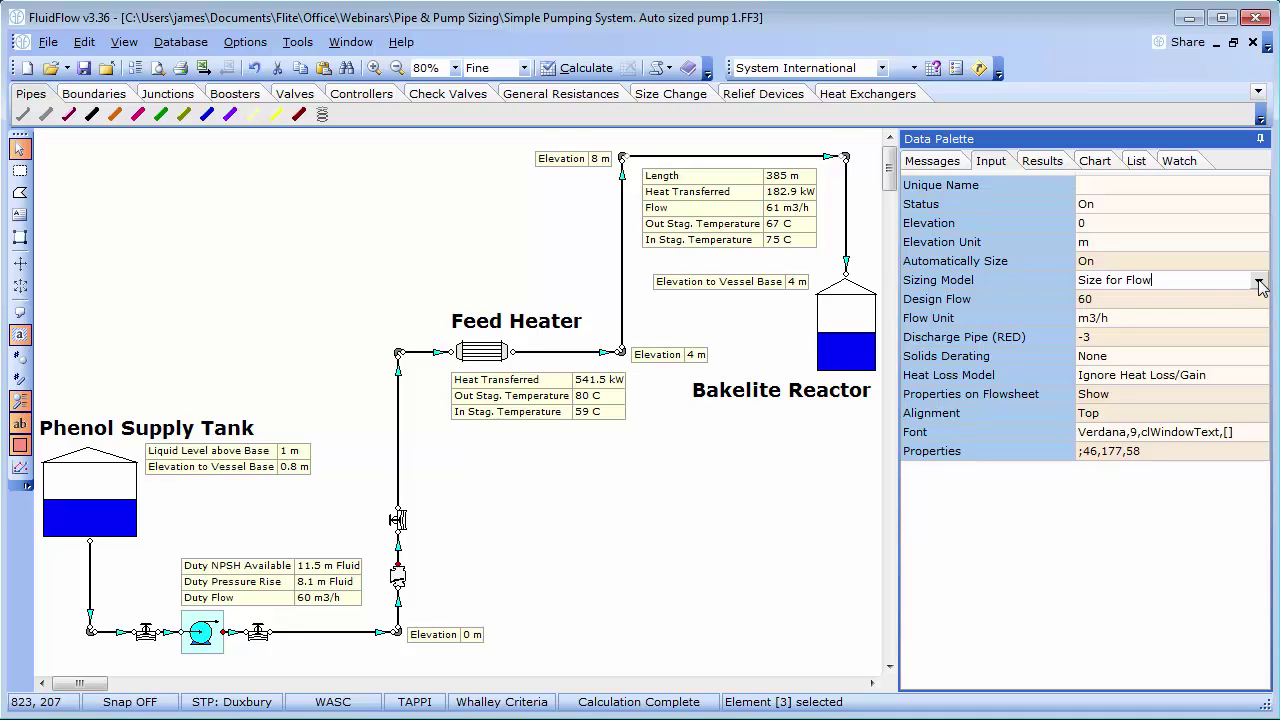
click(1056, 165)
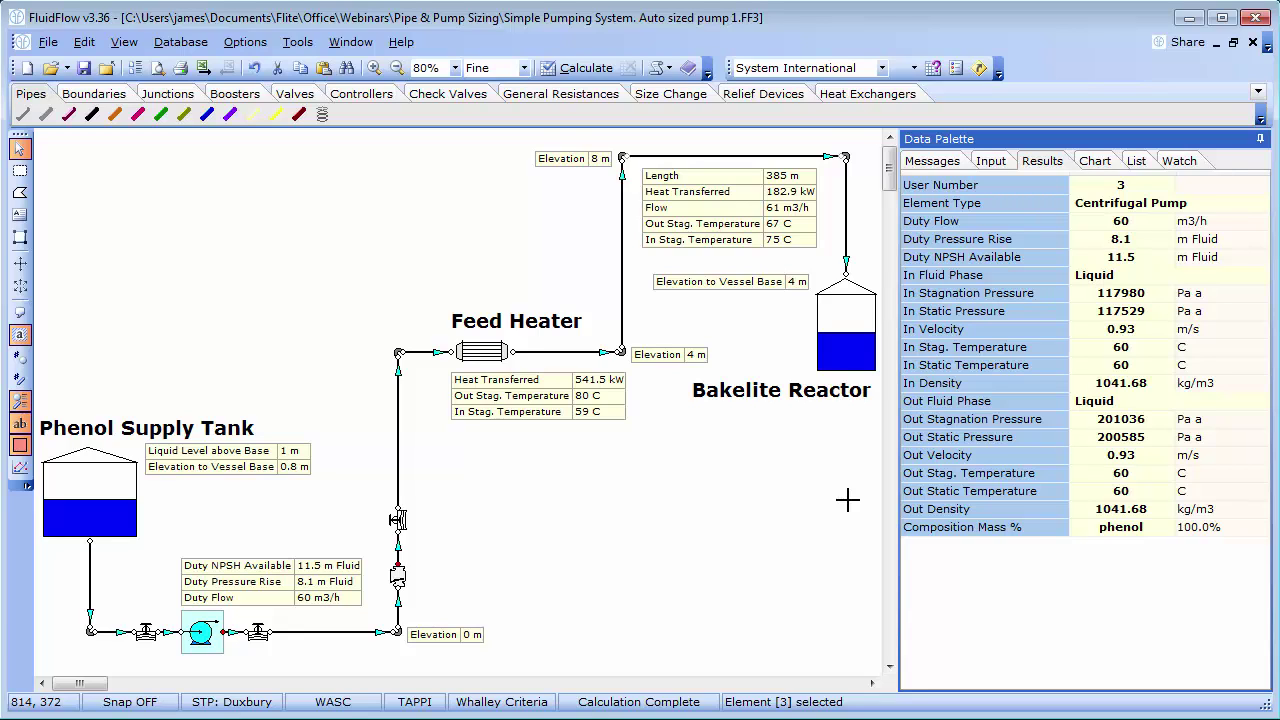
click(598, 356)
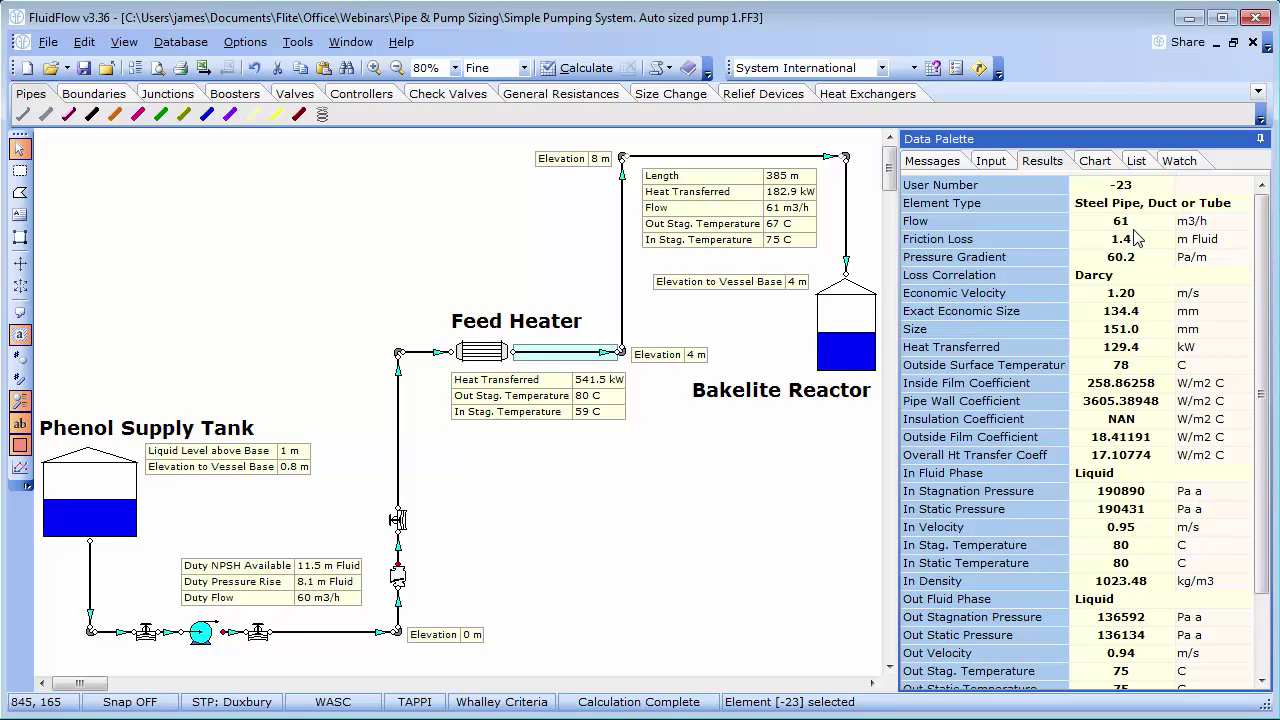
Turn off pump auto-sizing, keeping the Flite Sizing Example model, and recalculate.
click(991, 161)
click(201, 631)
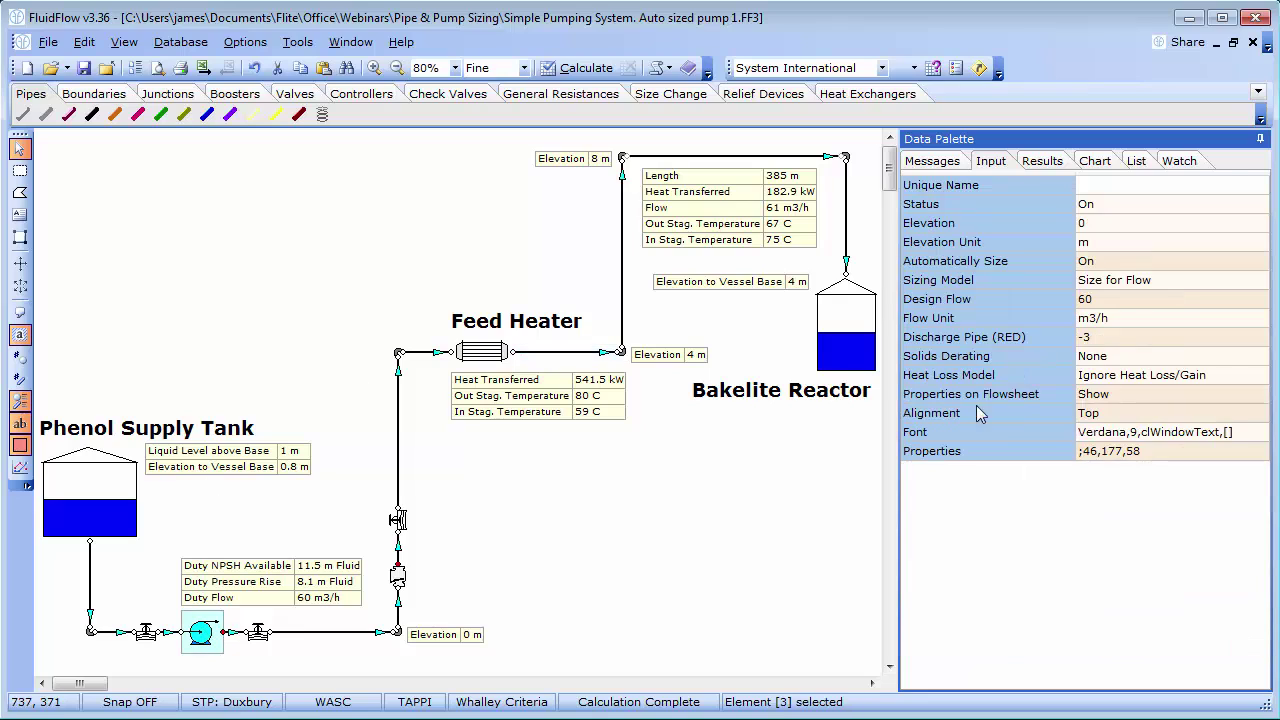
double_click(1138, 268)
click(1145, 282)
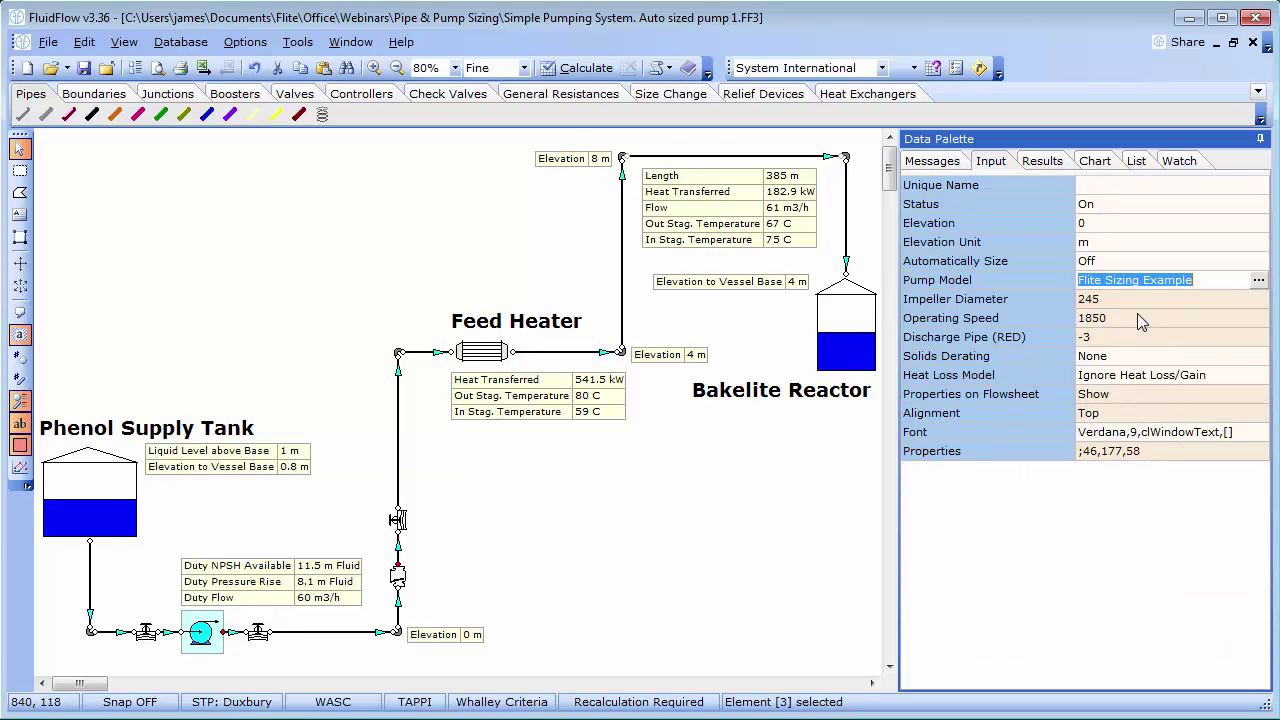
click(586, 68)
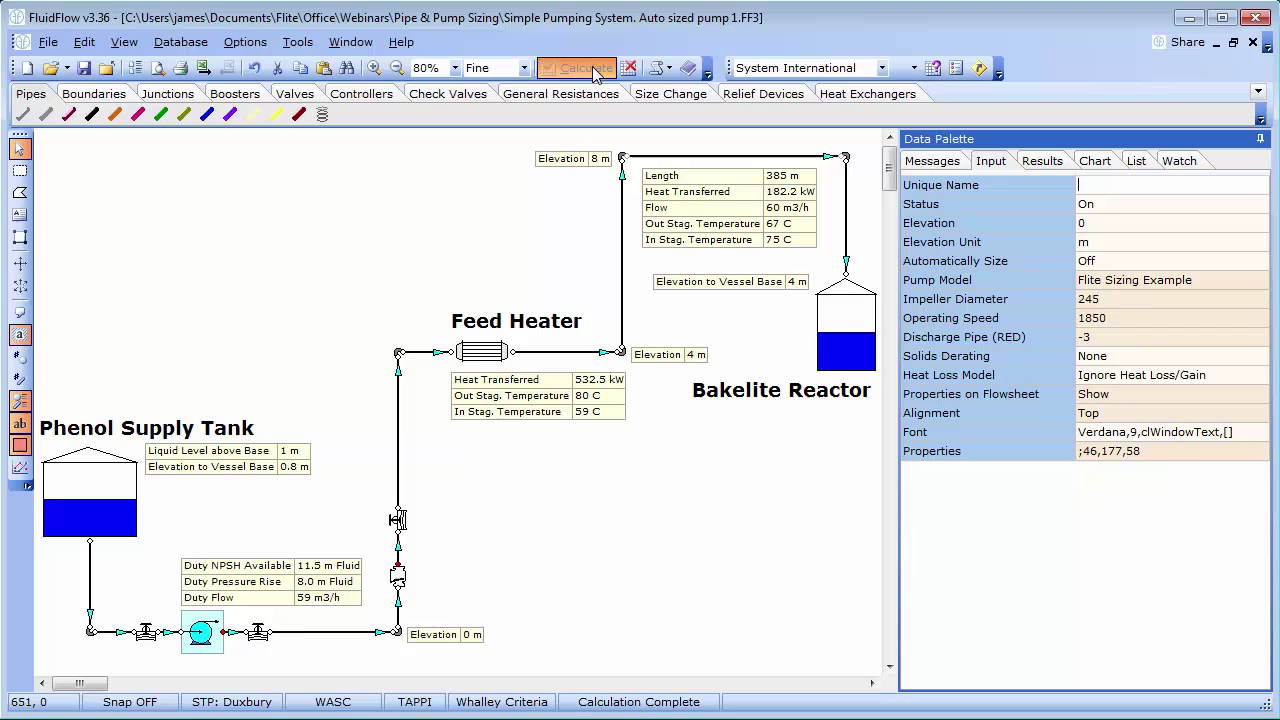
Show pump results: 59 m3/h at 8.0 m rise, 62.17% efficiency, 2.2 kW power.
click(1040, 164)
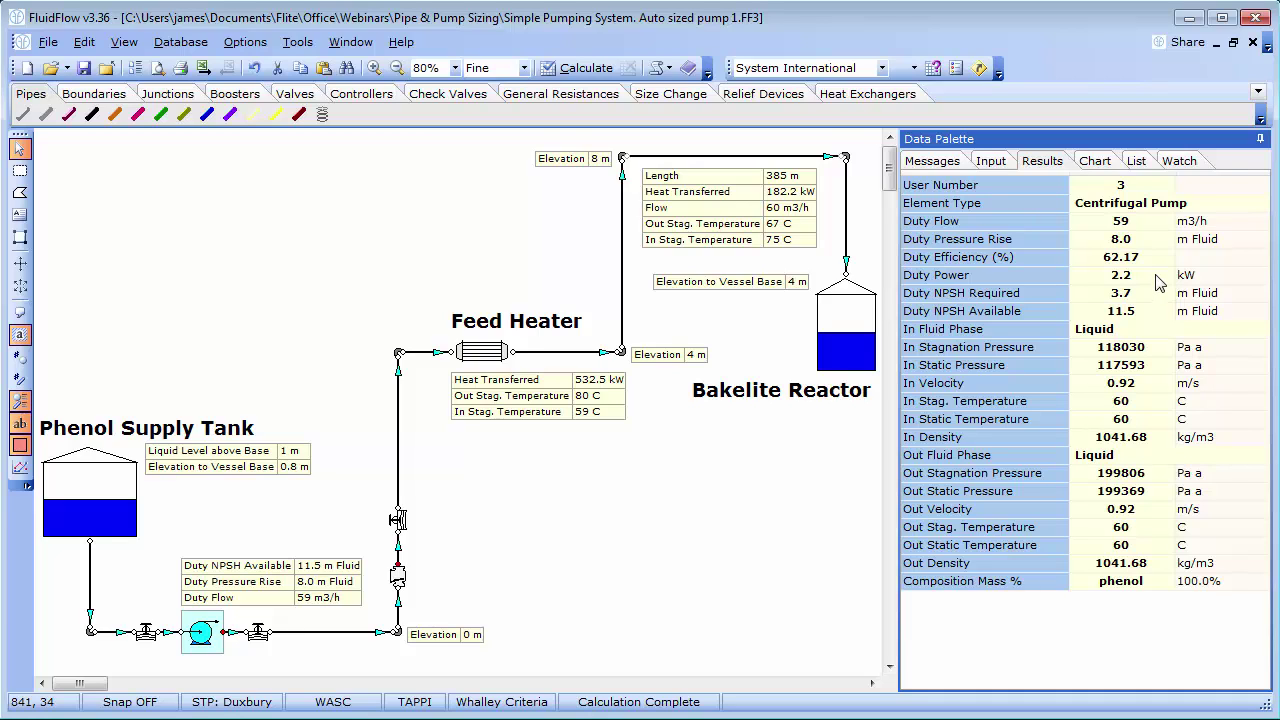
click(1097, 162)
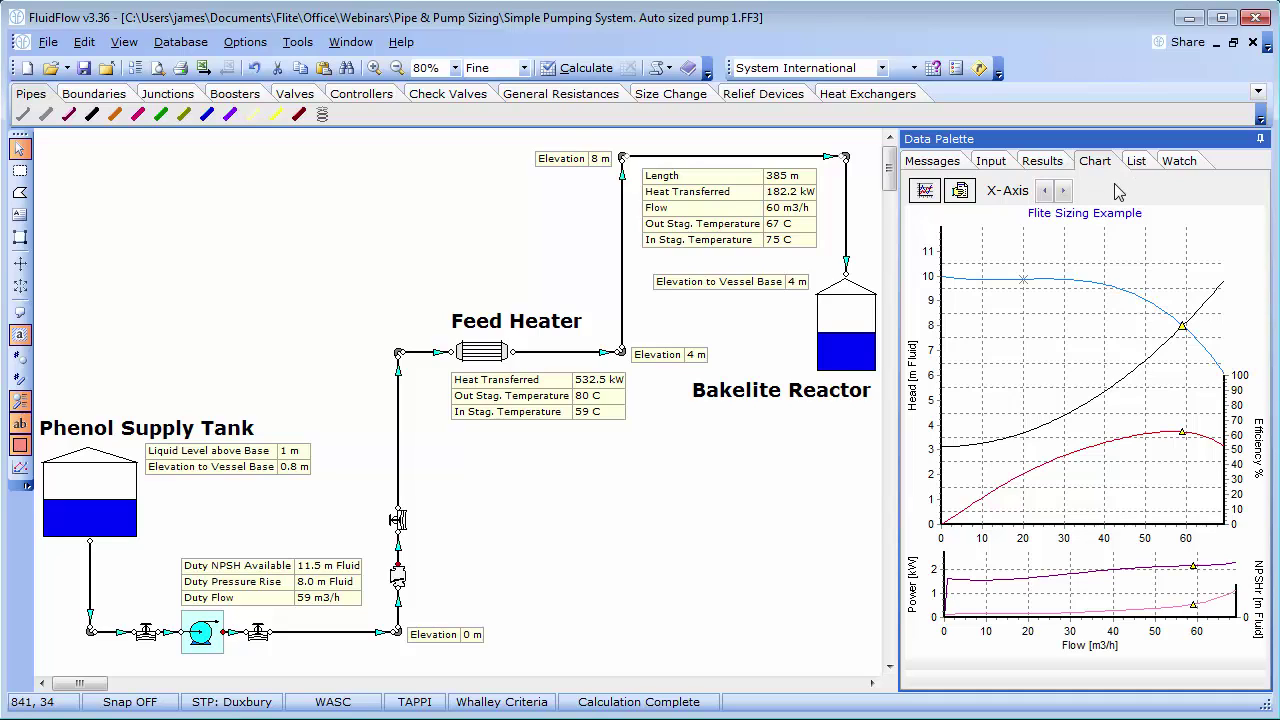
click(1065, 191)
click(1065, 191)
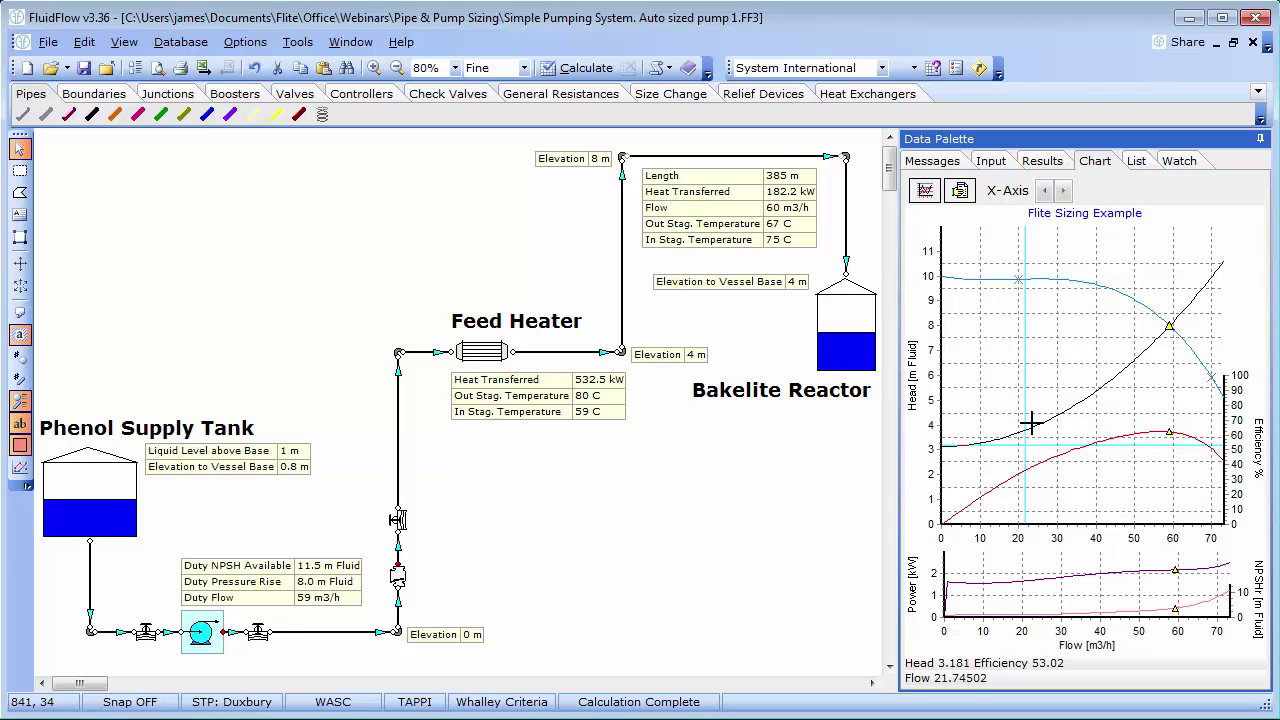
click(1043, 166)
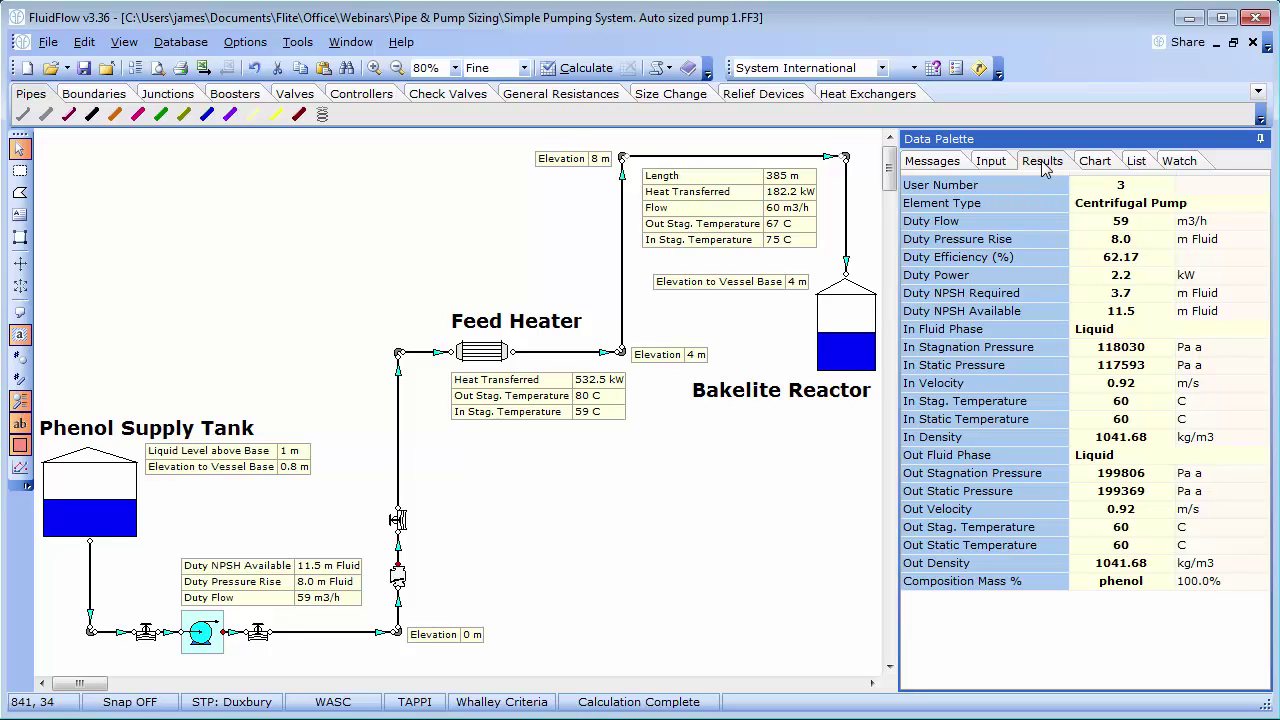
Change the pump's operating speed from 1850 to 1871 rpm and recalculate the system.
click(991, 162)
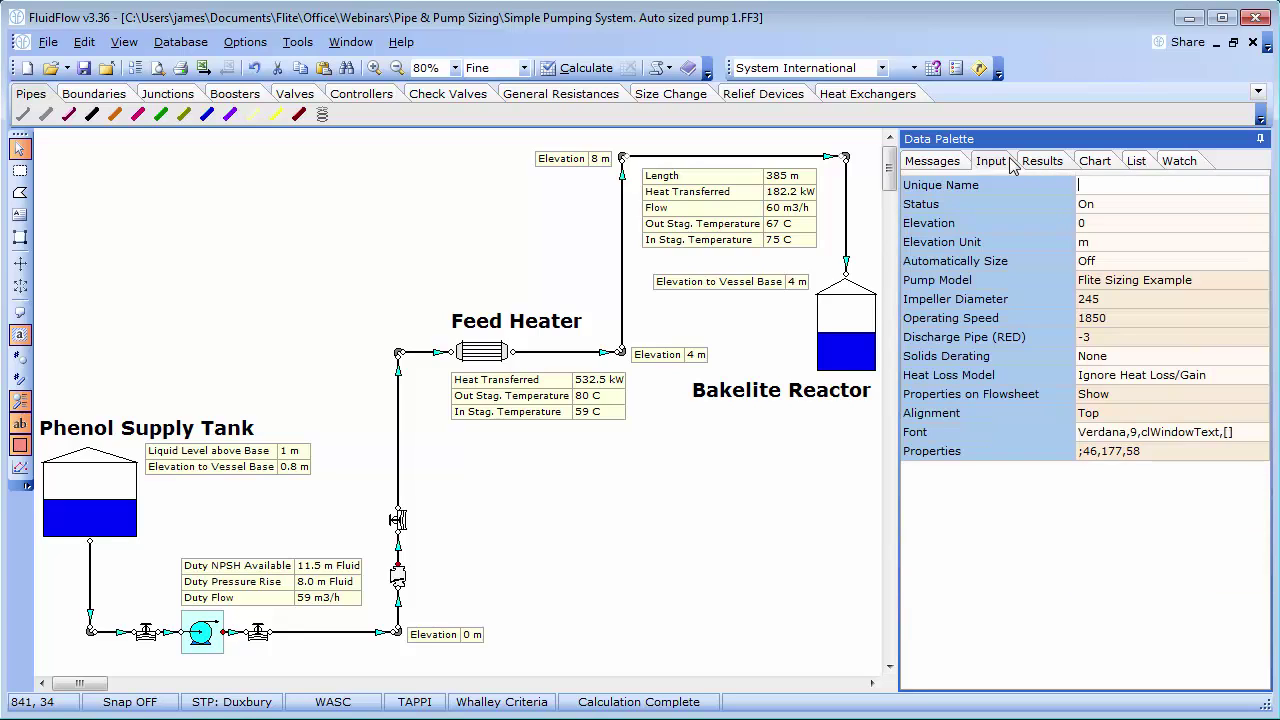
double_click(1113, 318)
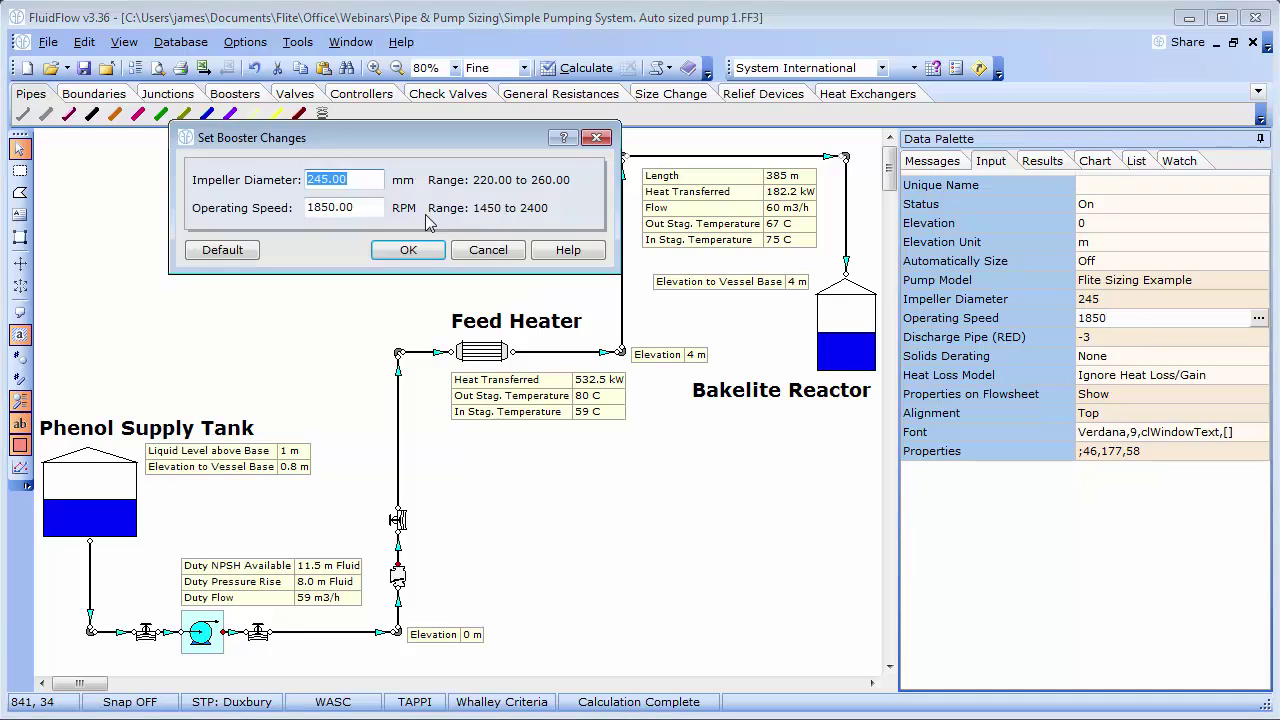
drag(380, 208, 299, 215)
text(1871)
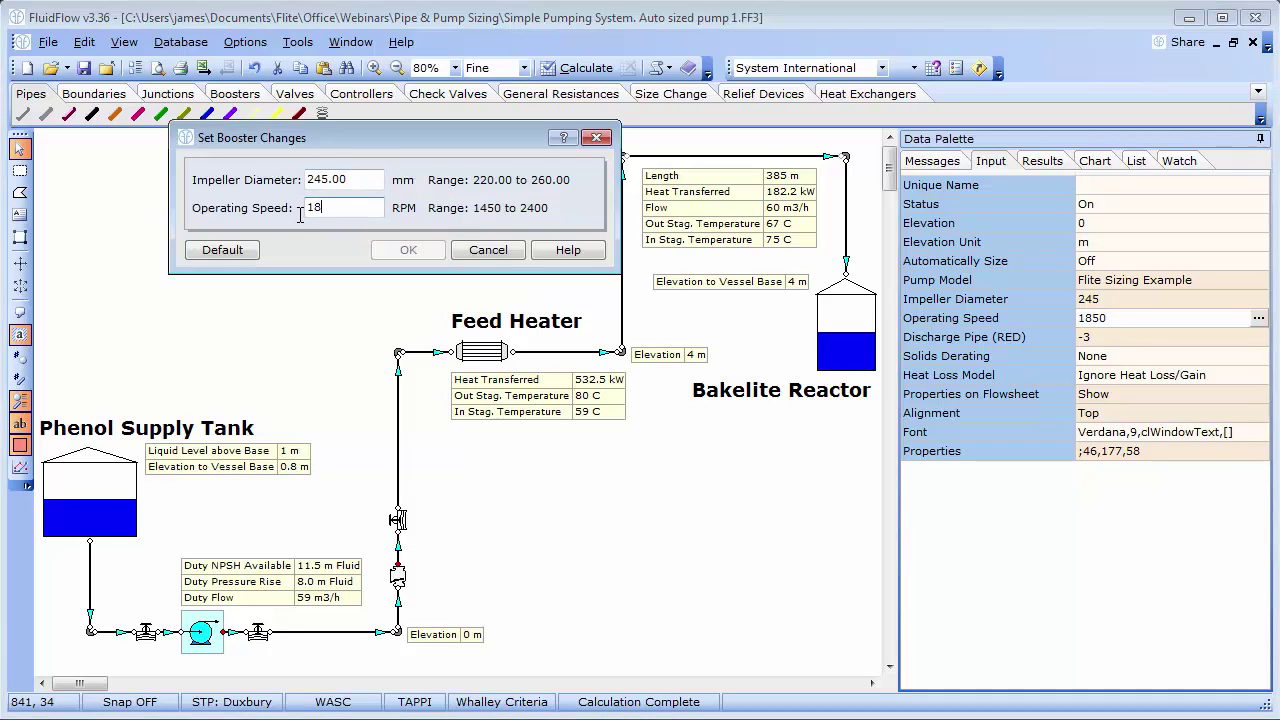
click(406, 250)
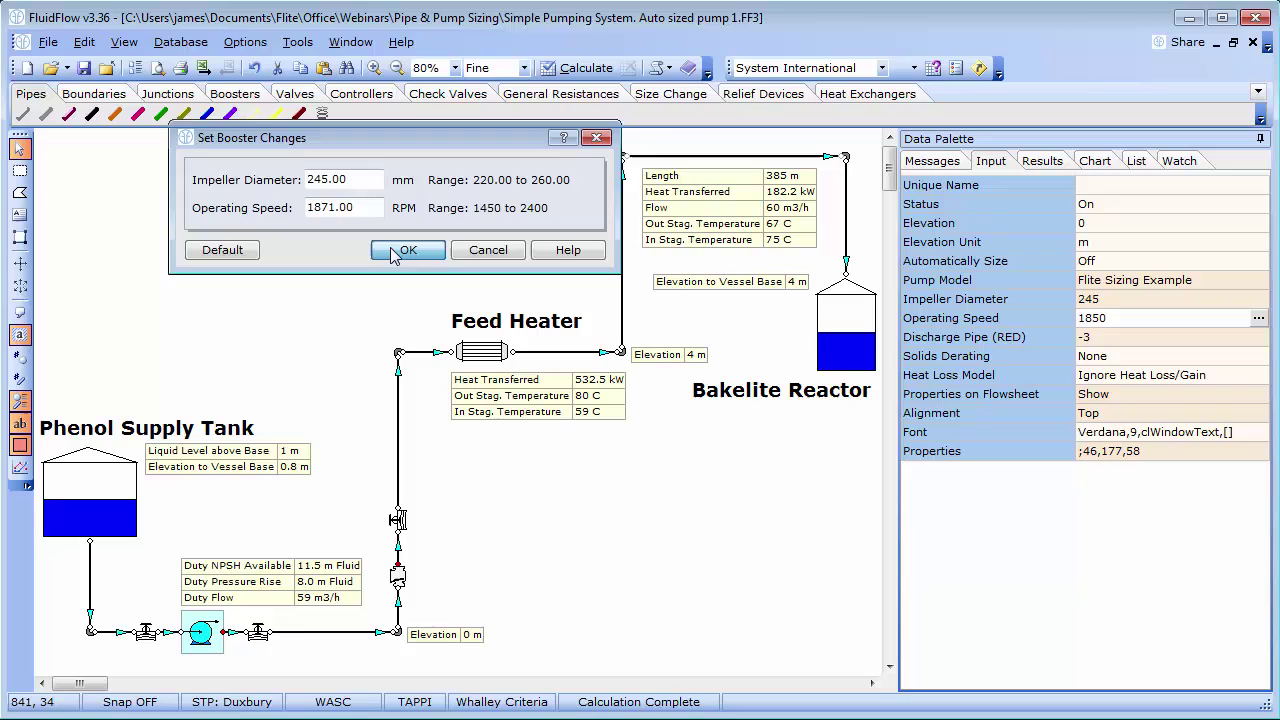
click(1045, 162)
click(580, 68)
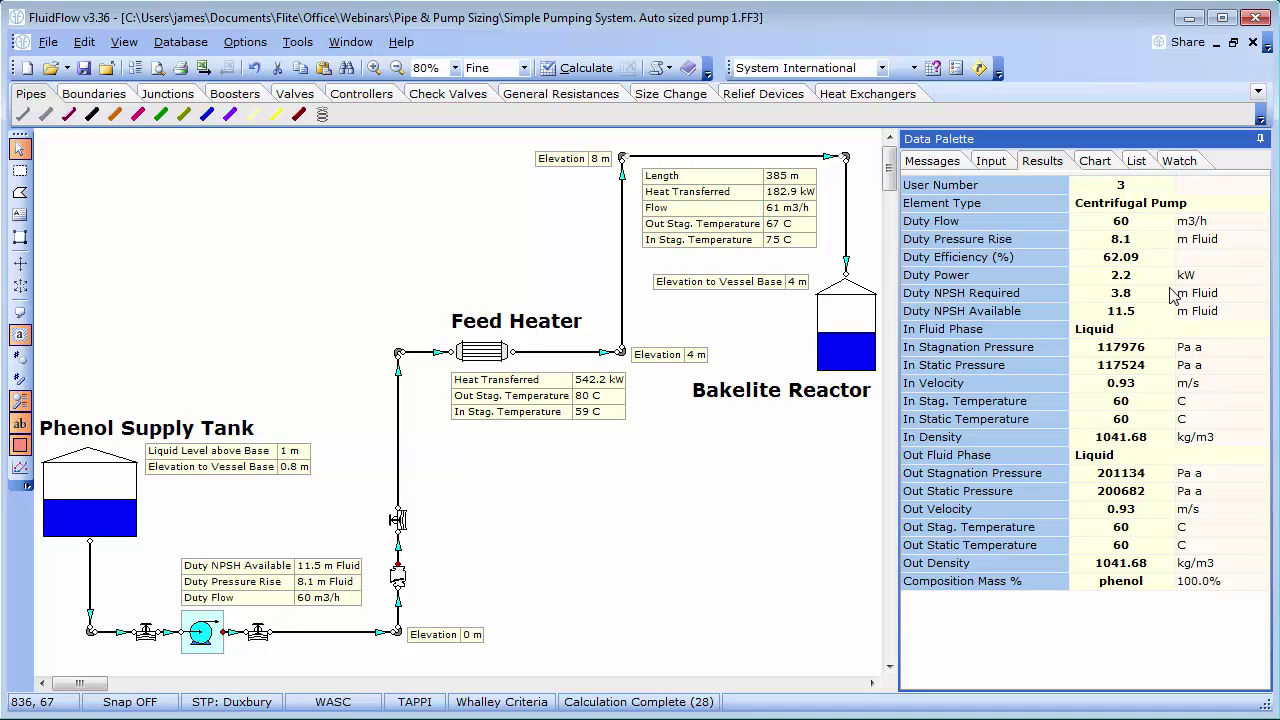
Inspect the pump curve with a wider flow axis, read its affinity-law message, then return to inputs.
click(1108, 164)
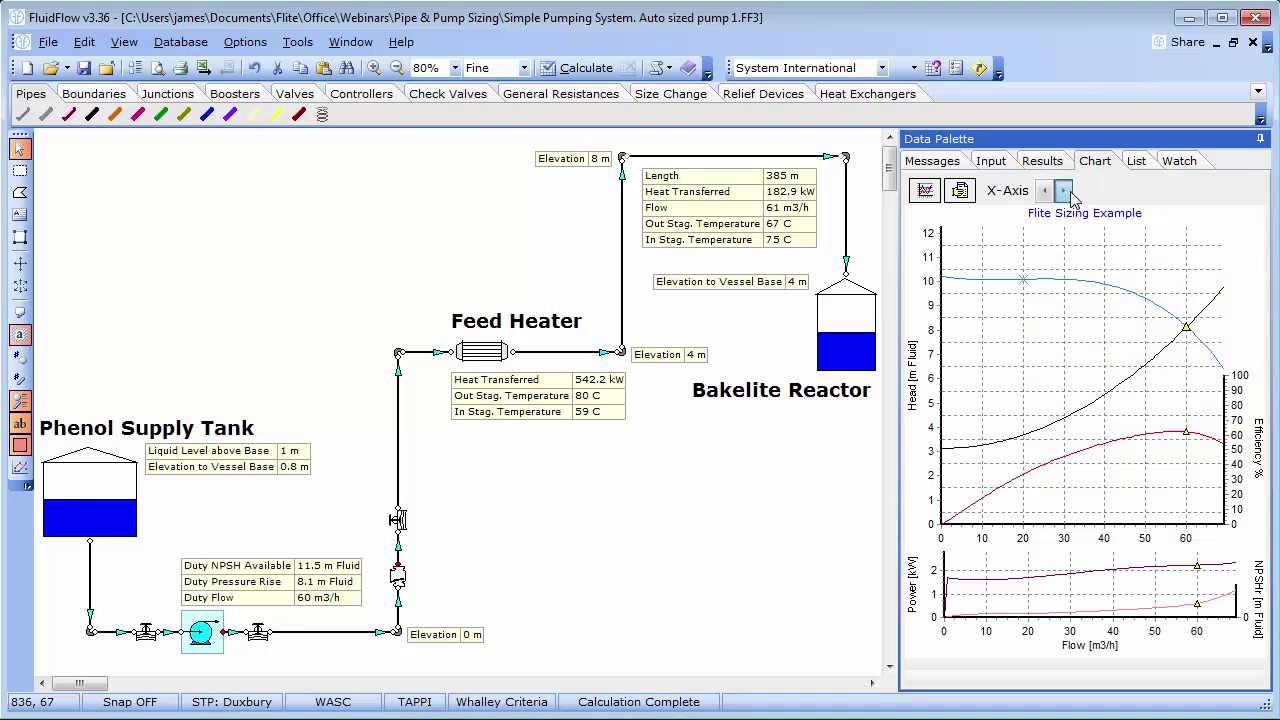
click(1064, 190)
click(1064, 190)
click(1064, 190)
click(1064, 190)
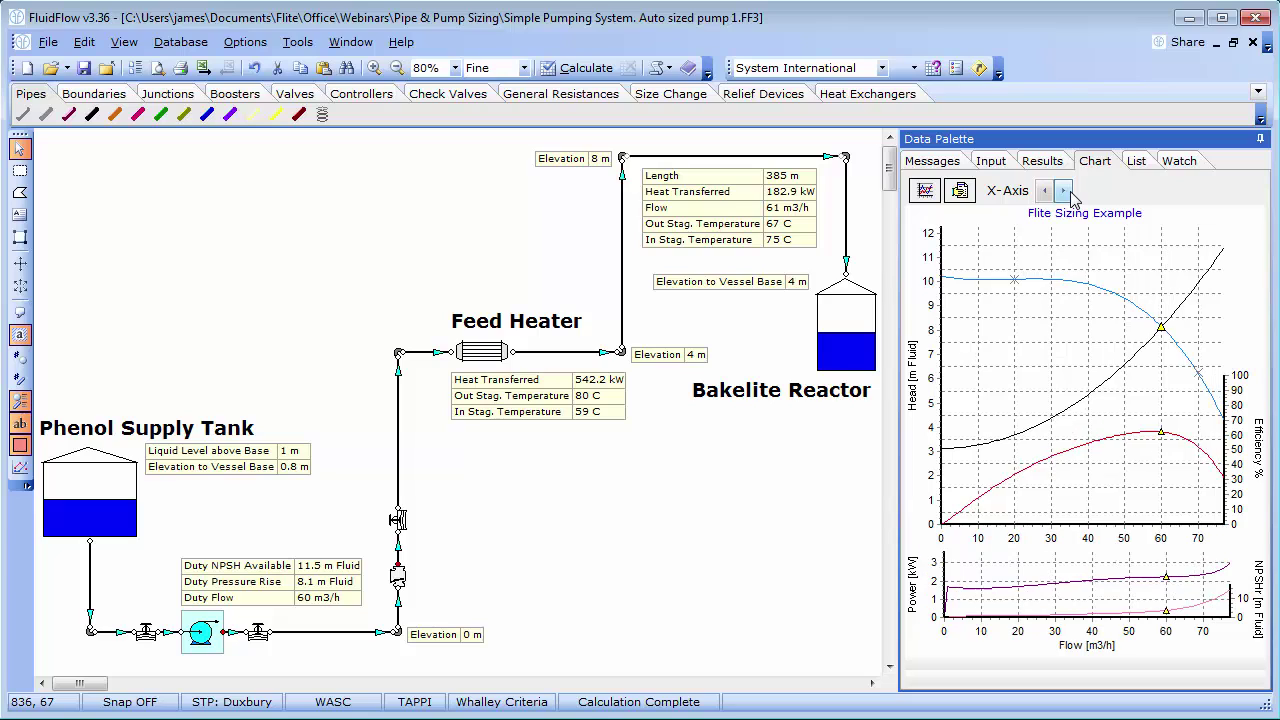
click(1066, 191)
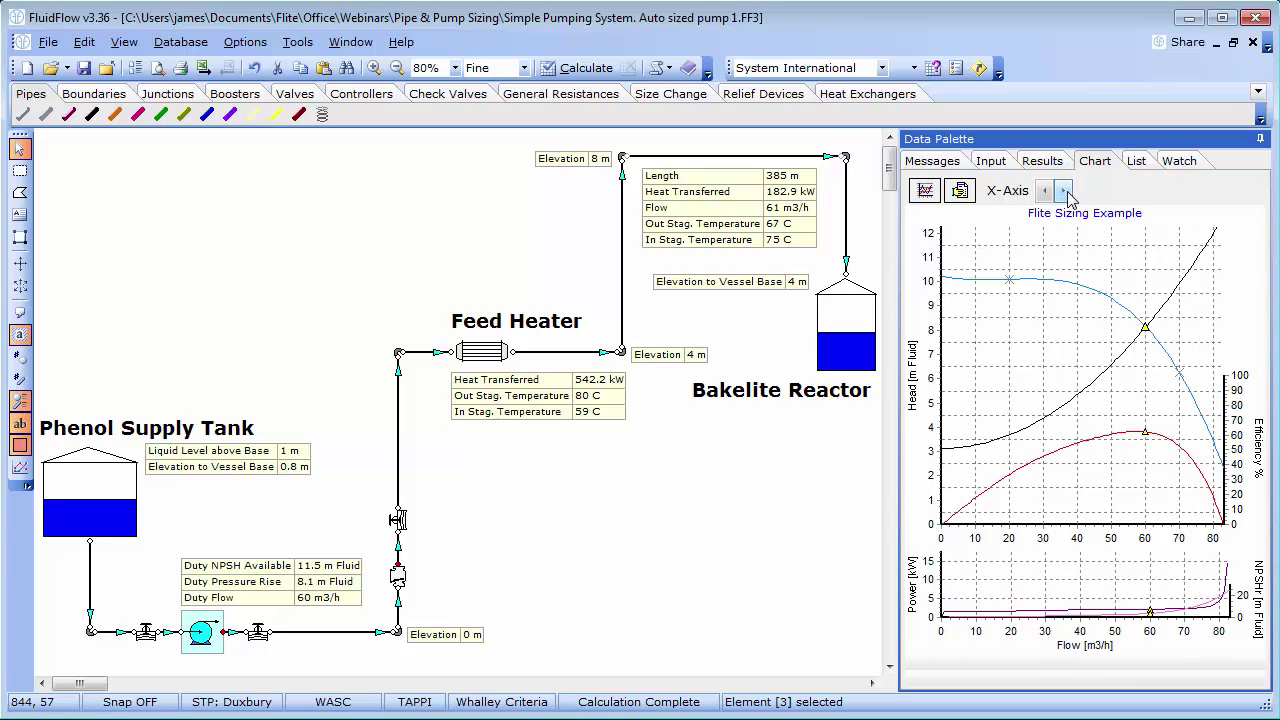
click(958, 164)
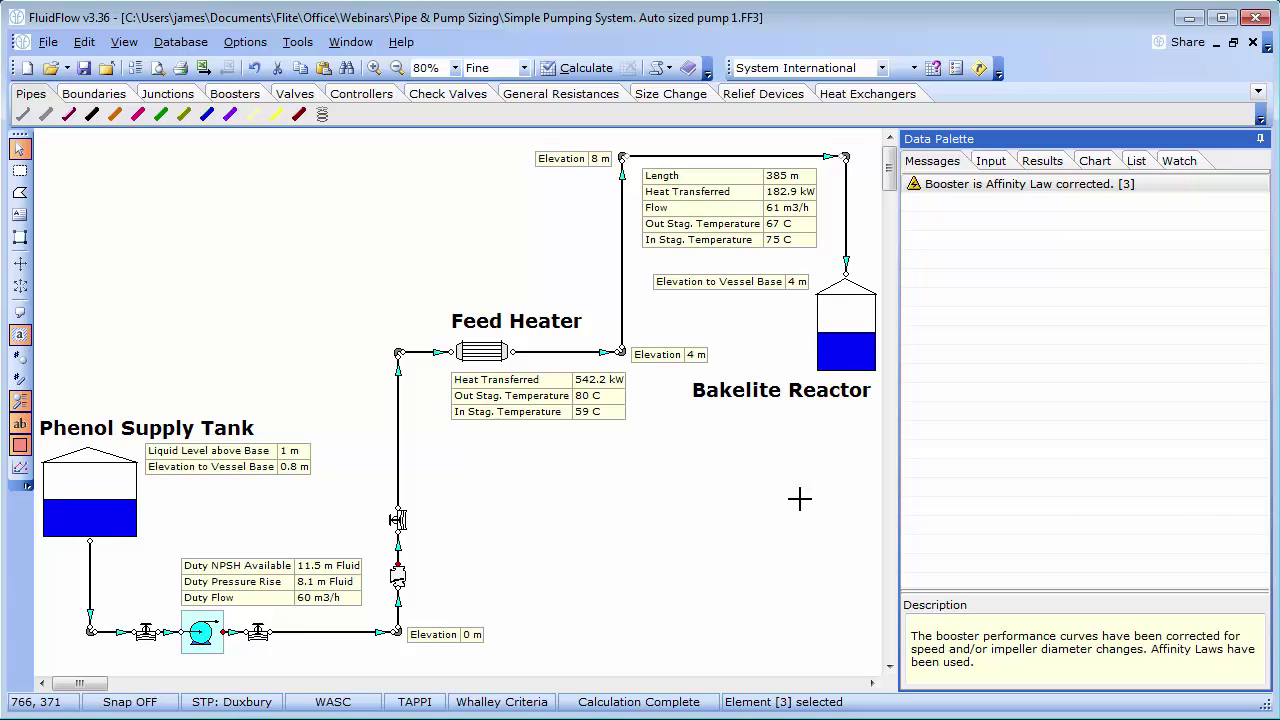
click(995, 162)
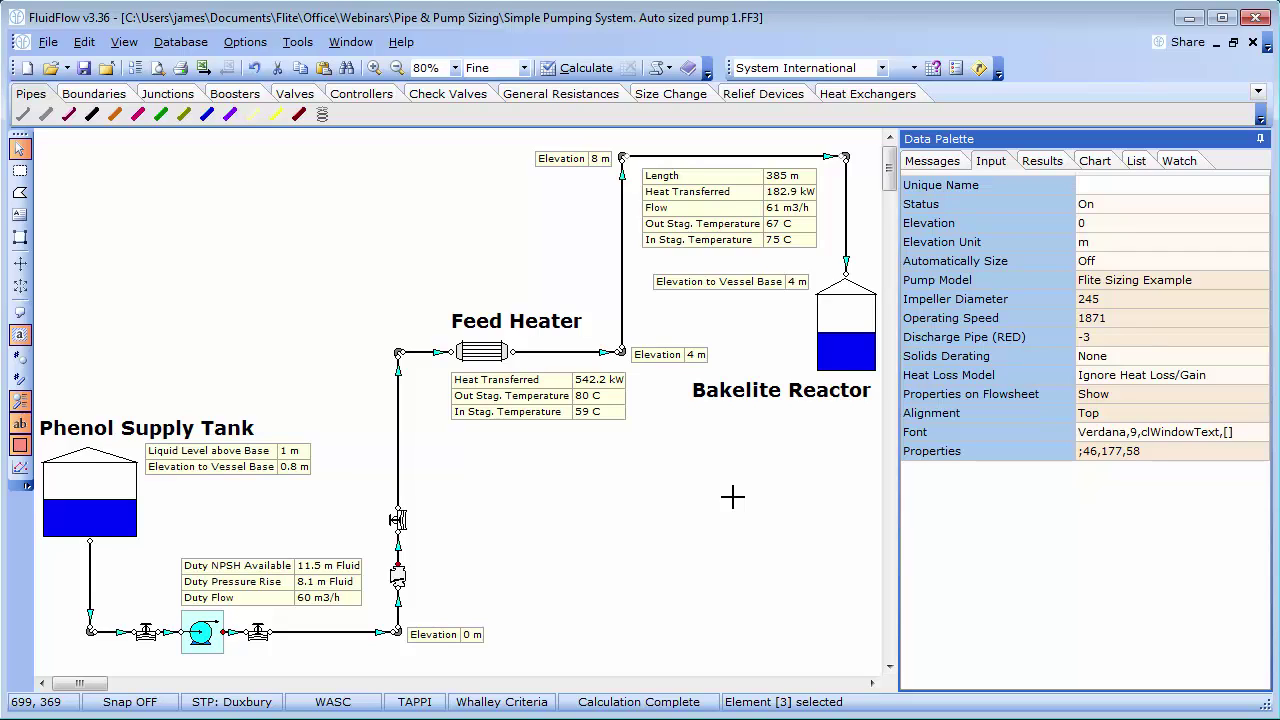
Resize all pipes to 250A JIS 250mm Schedule 40 and recalculate, giving 77 m3/h at 4.3 m rise.
click(84, 42)
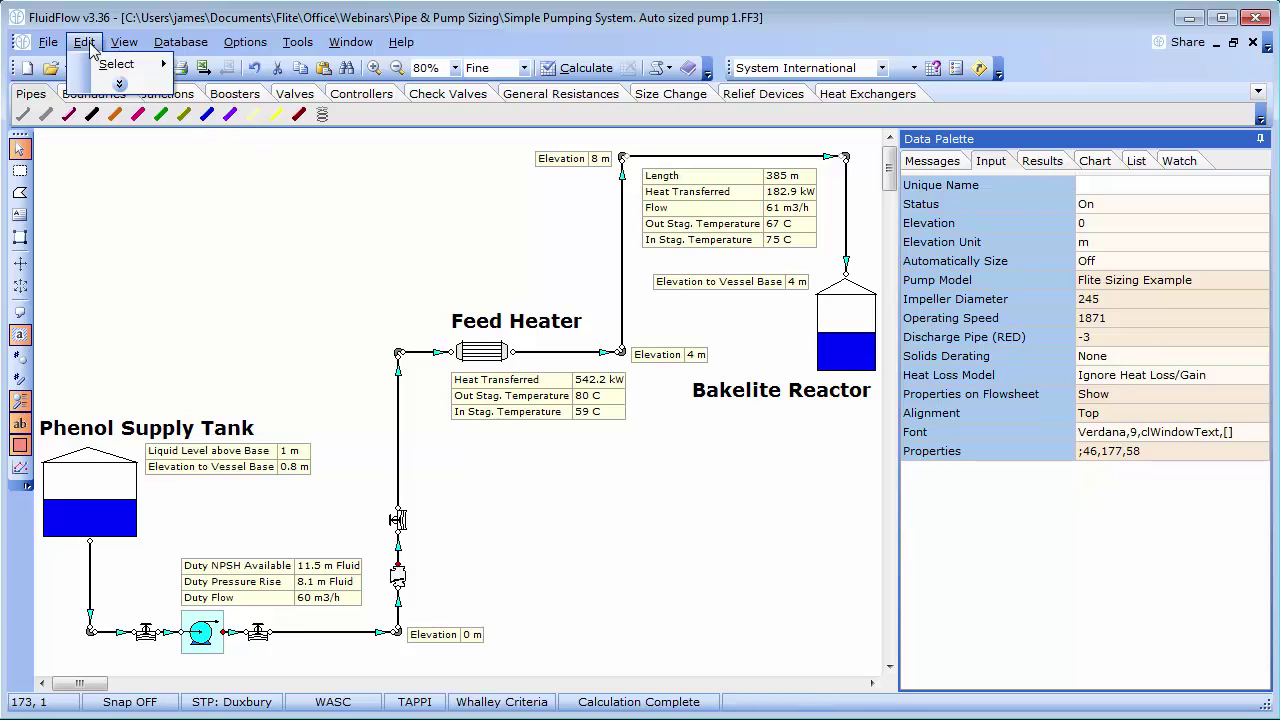
mouse_move(107, 66)
click(230, 108)
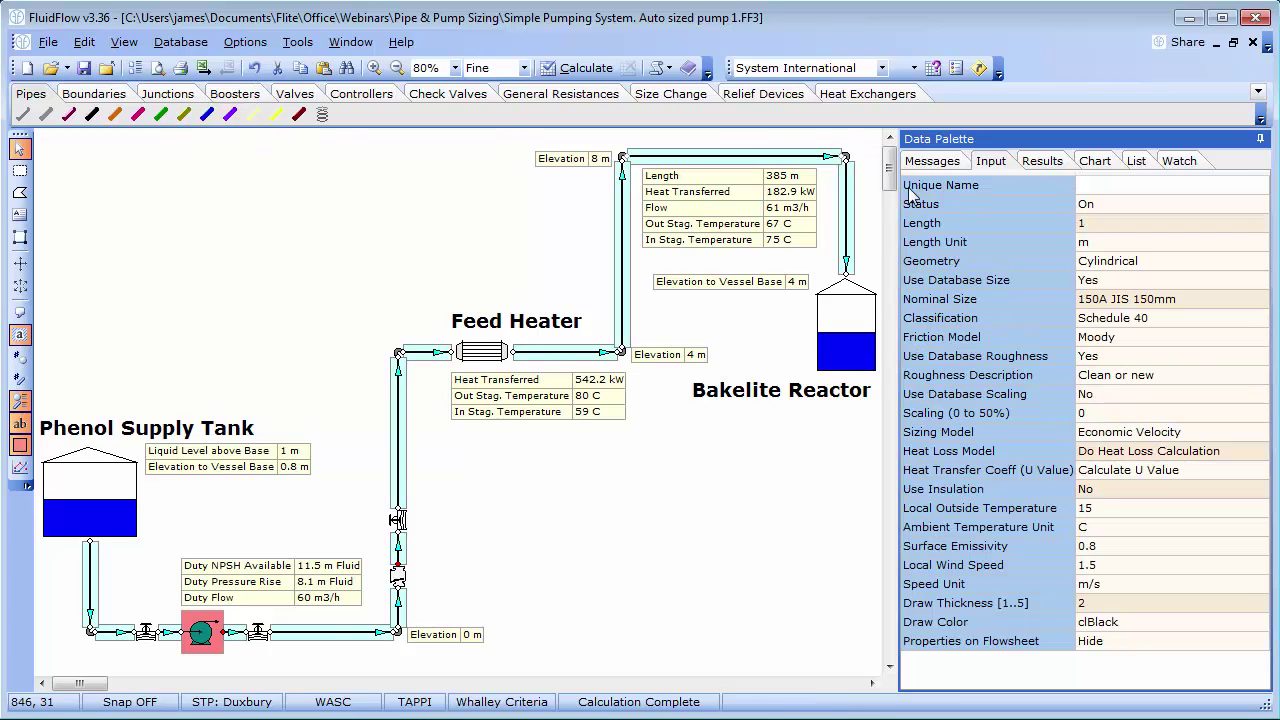
double_click(1135, 299)
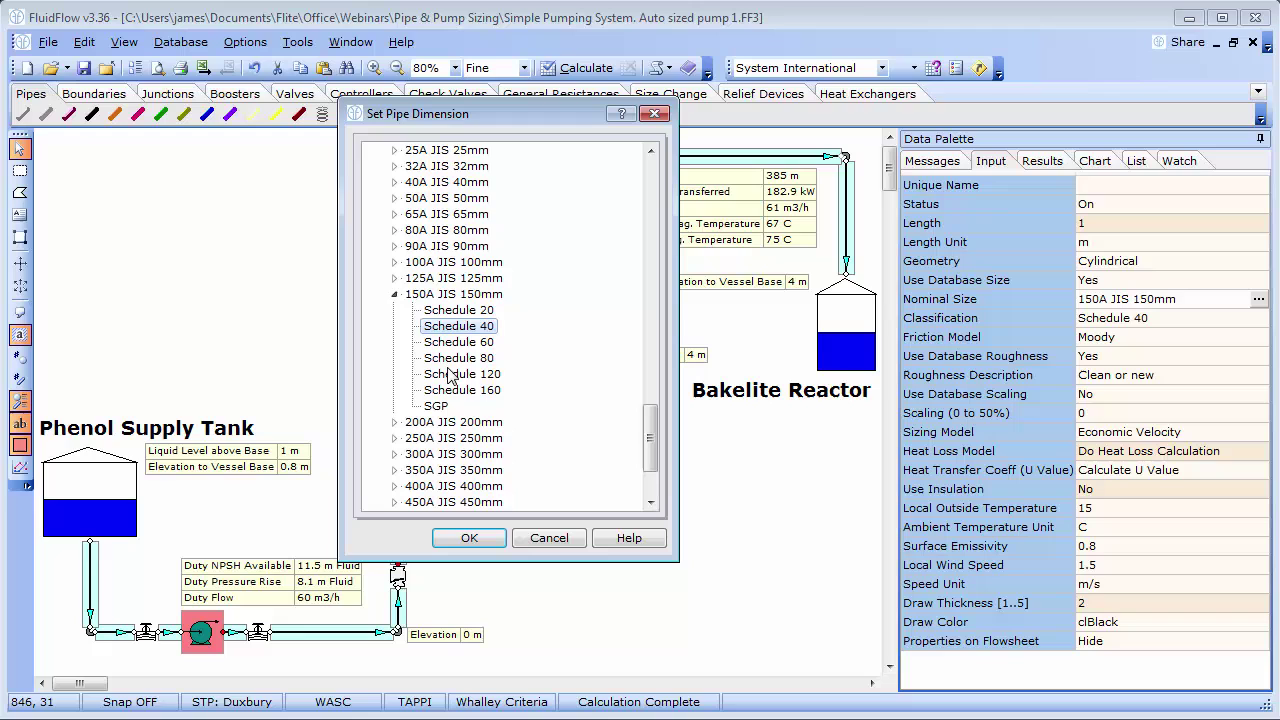
click(394, 439)
click(482, 391)
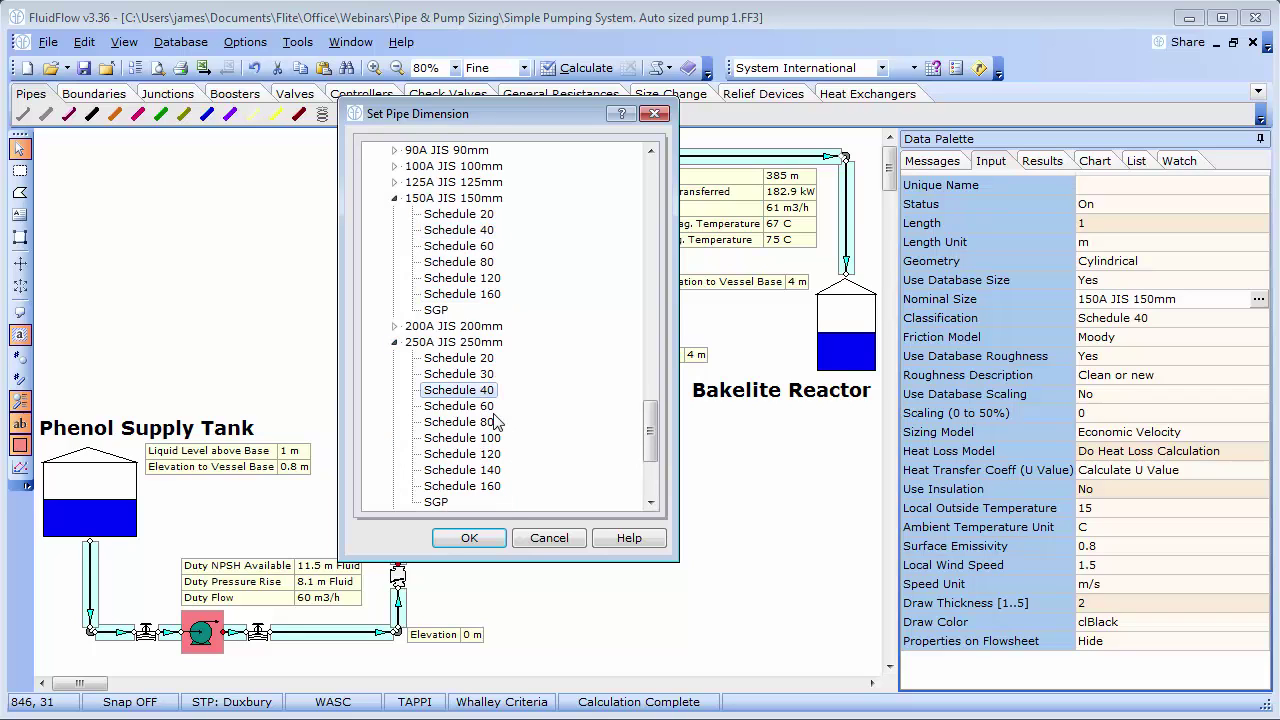
click(484, 545)
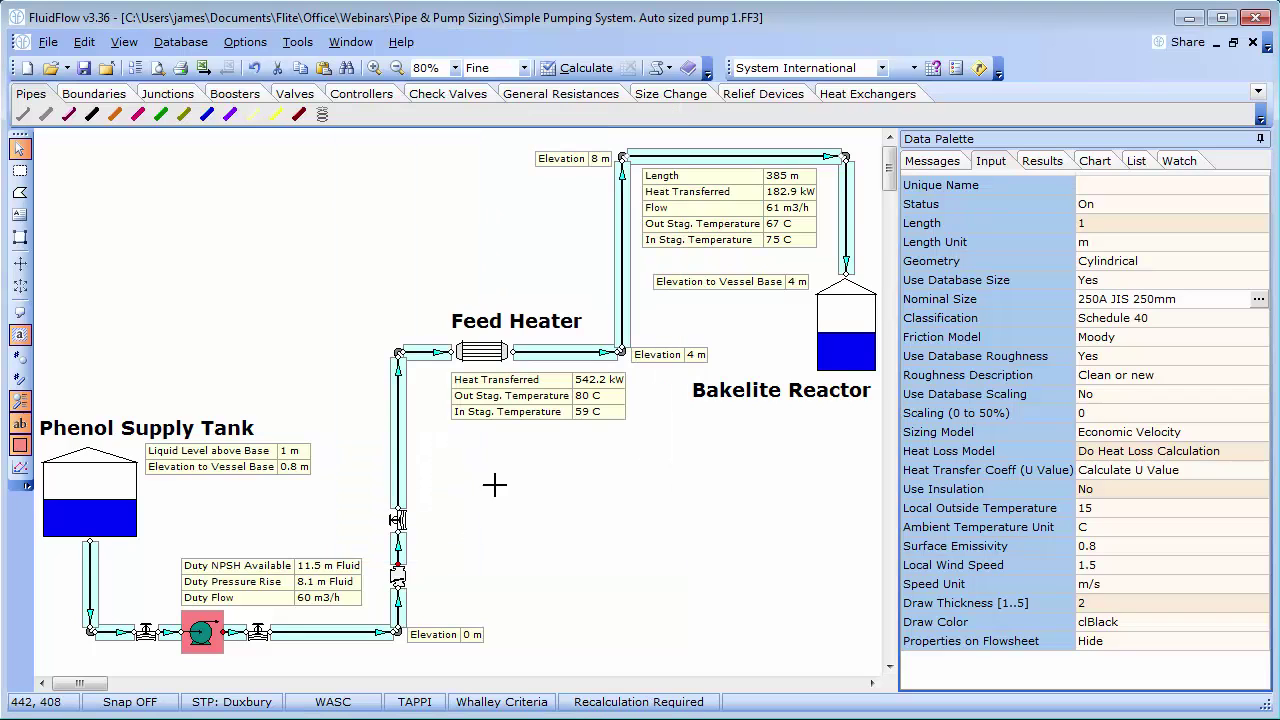
click(573, 72)
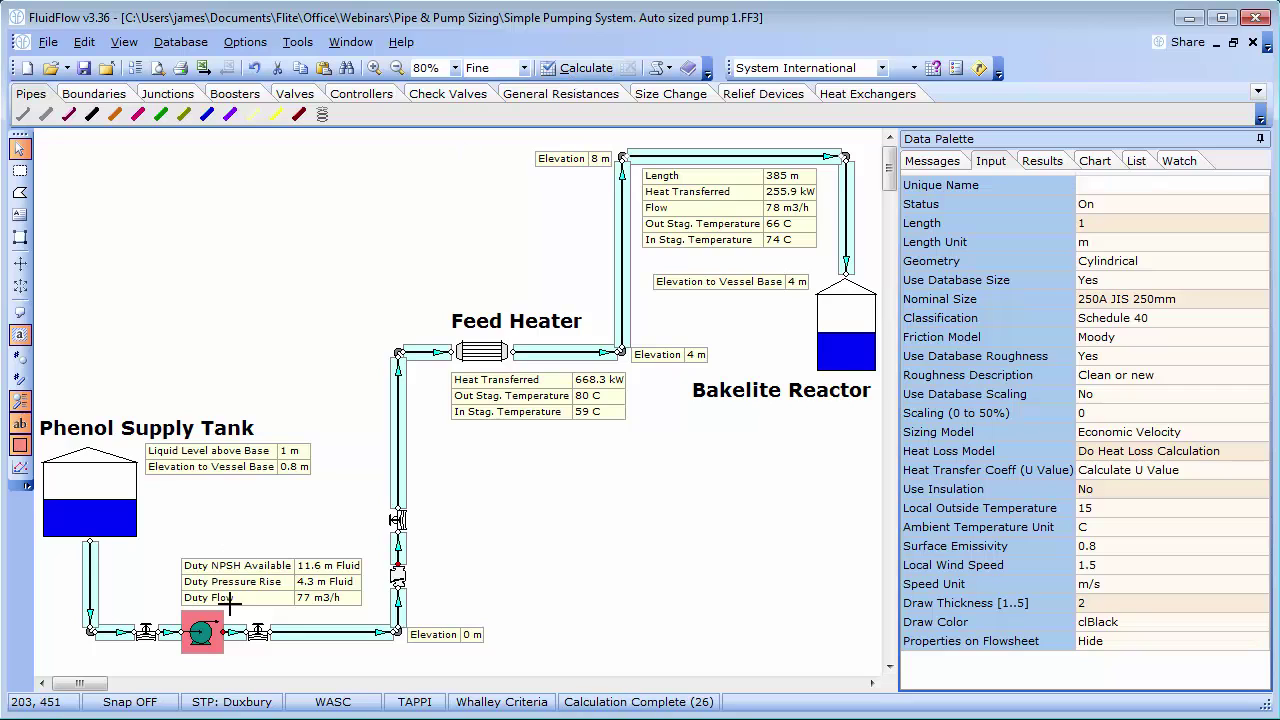
click(217, 638)
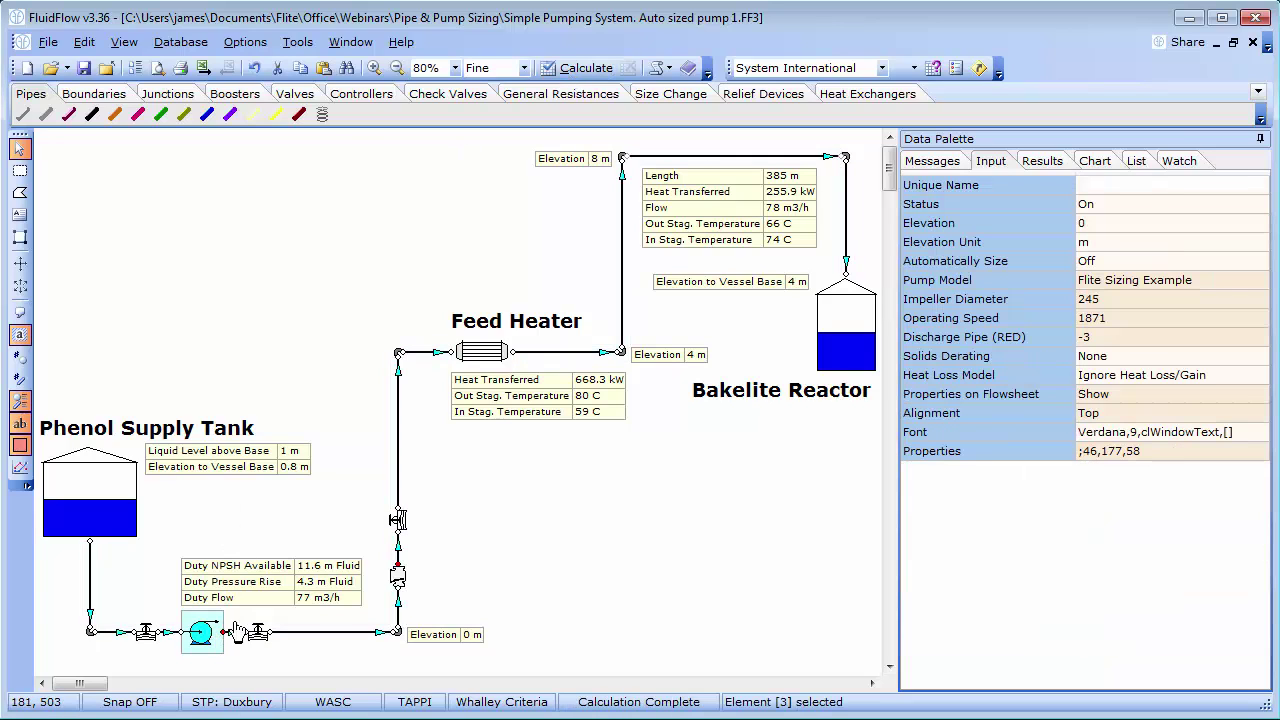
Review the pump's results (77 m3/h, 31.20% efficiency) and its NPSH required versus available warning.
click(1043, 163)
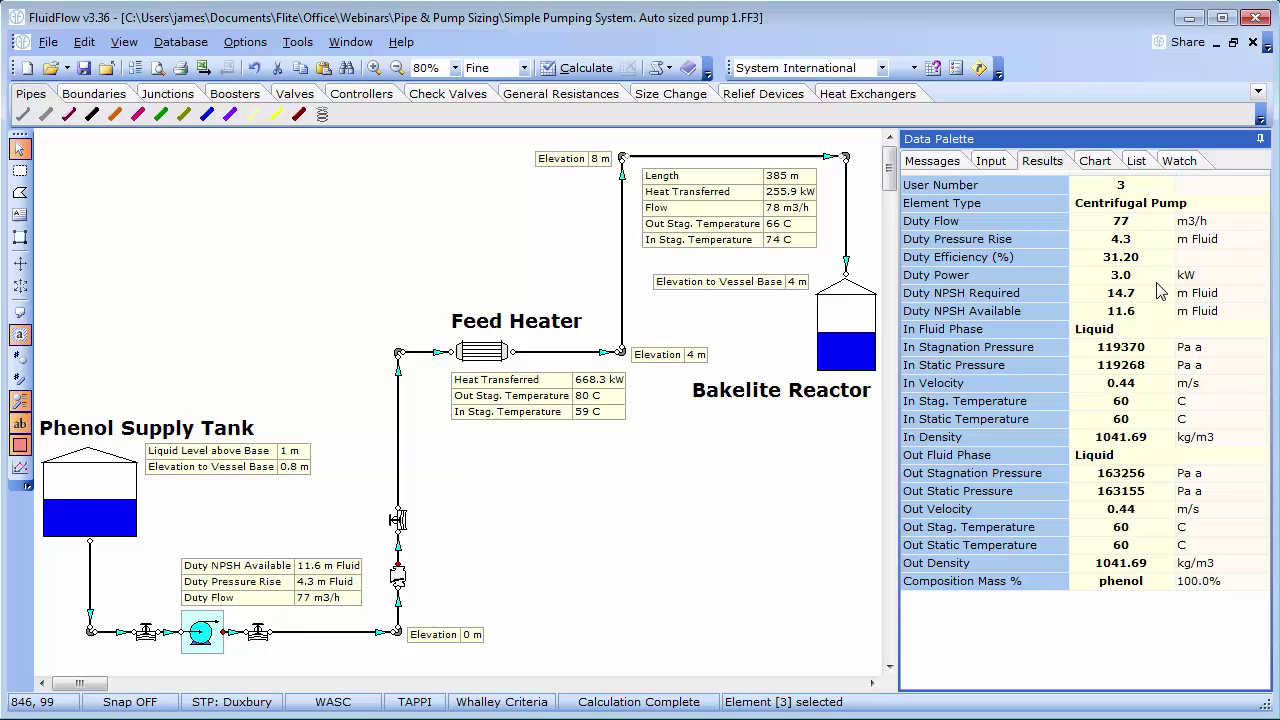
click(940, 162)
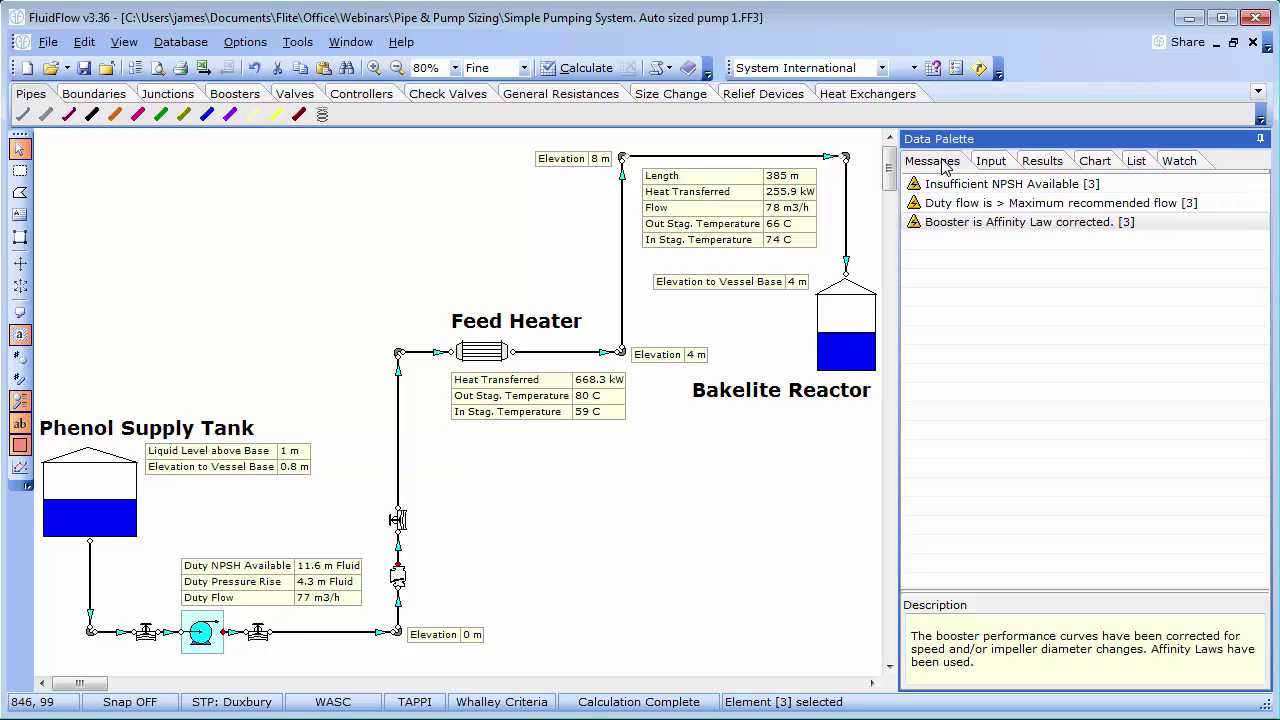
click(1045, 162)
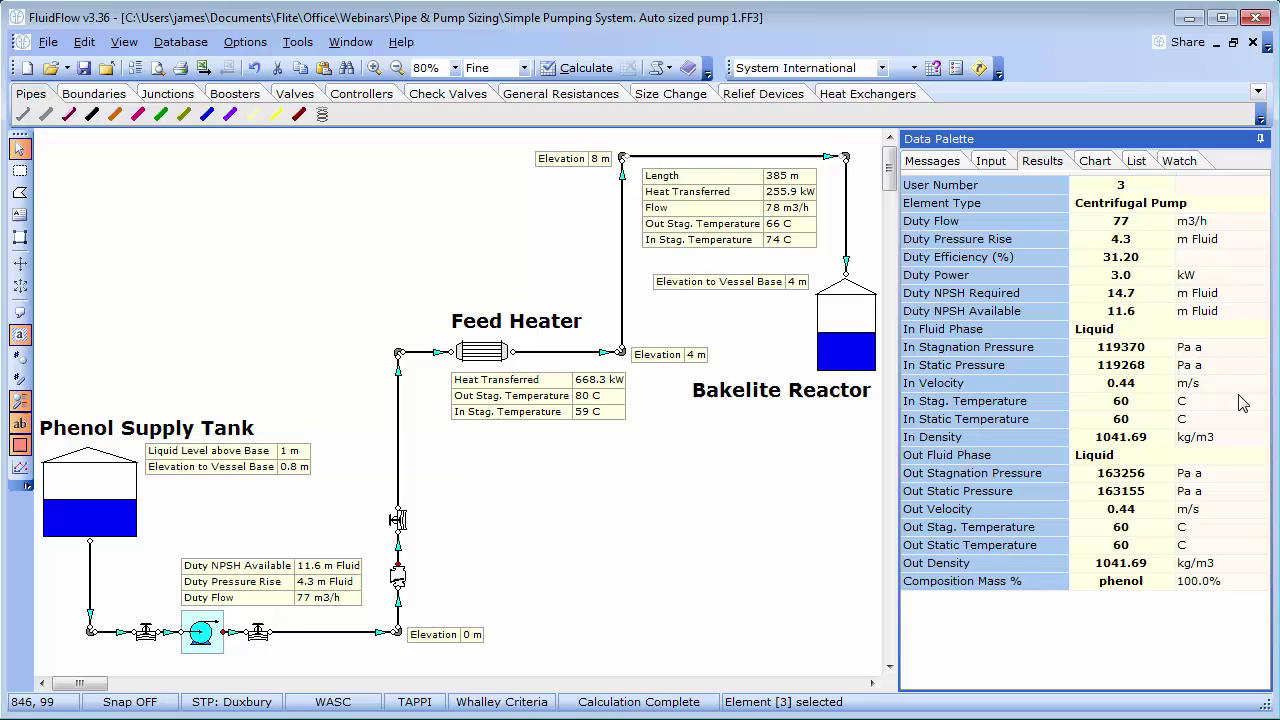
click(98, 42)
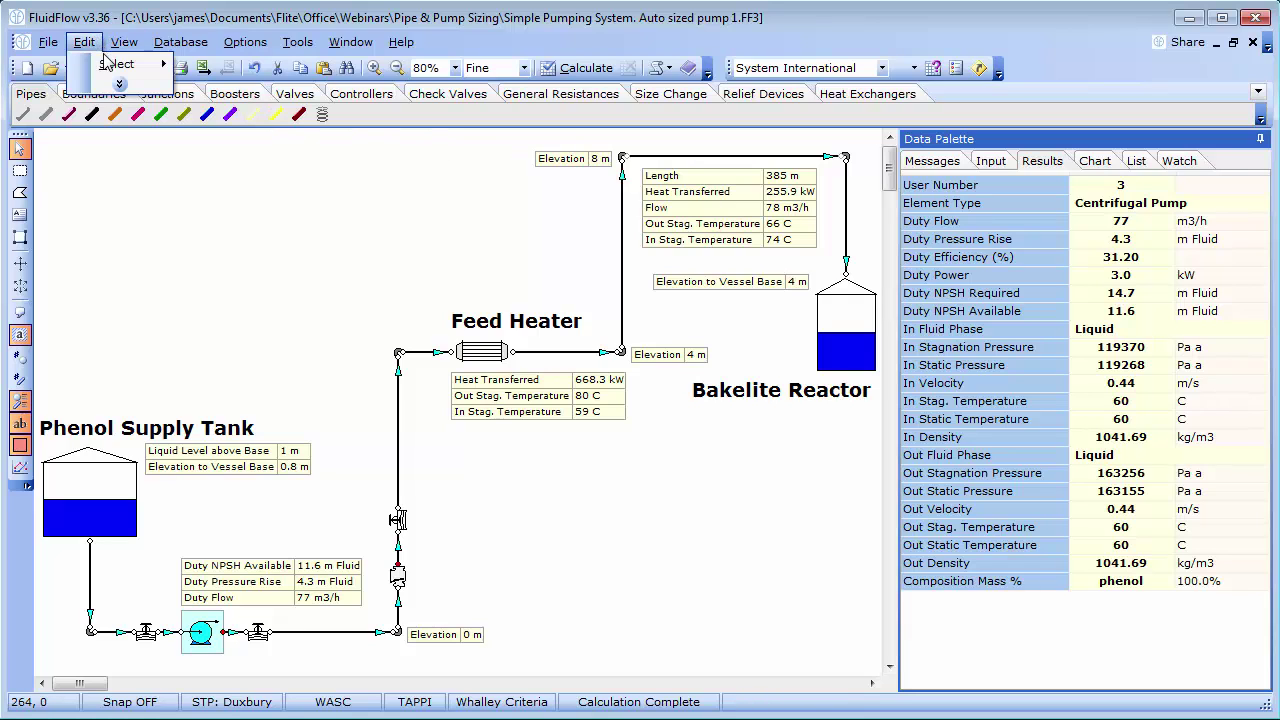
Set every pipe to 200A JIS 200 mm Schedule 40 and recalculate: pump now 74 m3/h at 5.3 m rise.
mouse_move(120, 64)
click(235, 106)
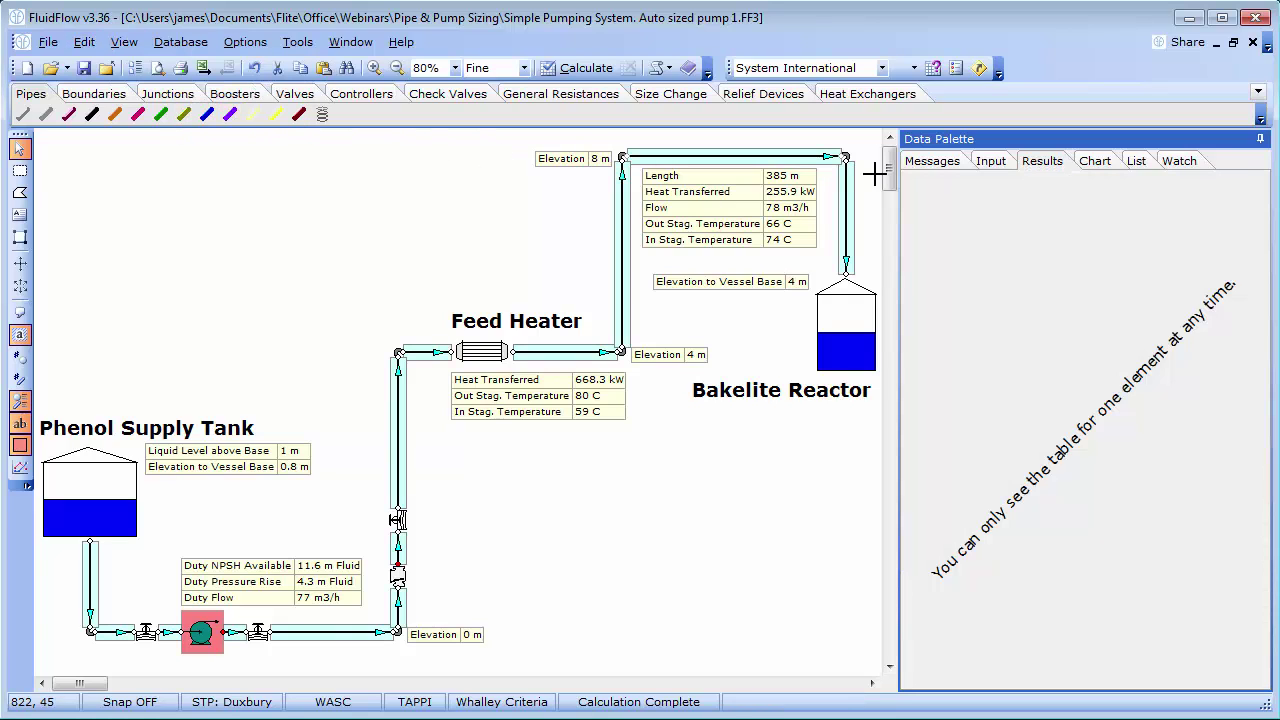
click(990, 161)
click(1125, 299)
click(1259, 299)
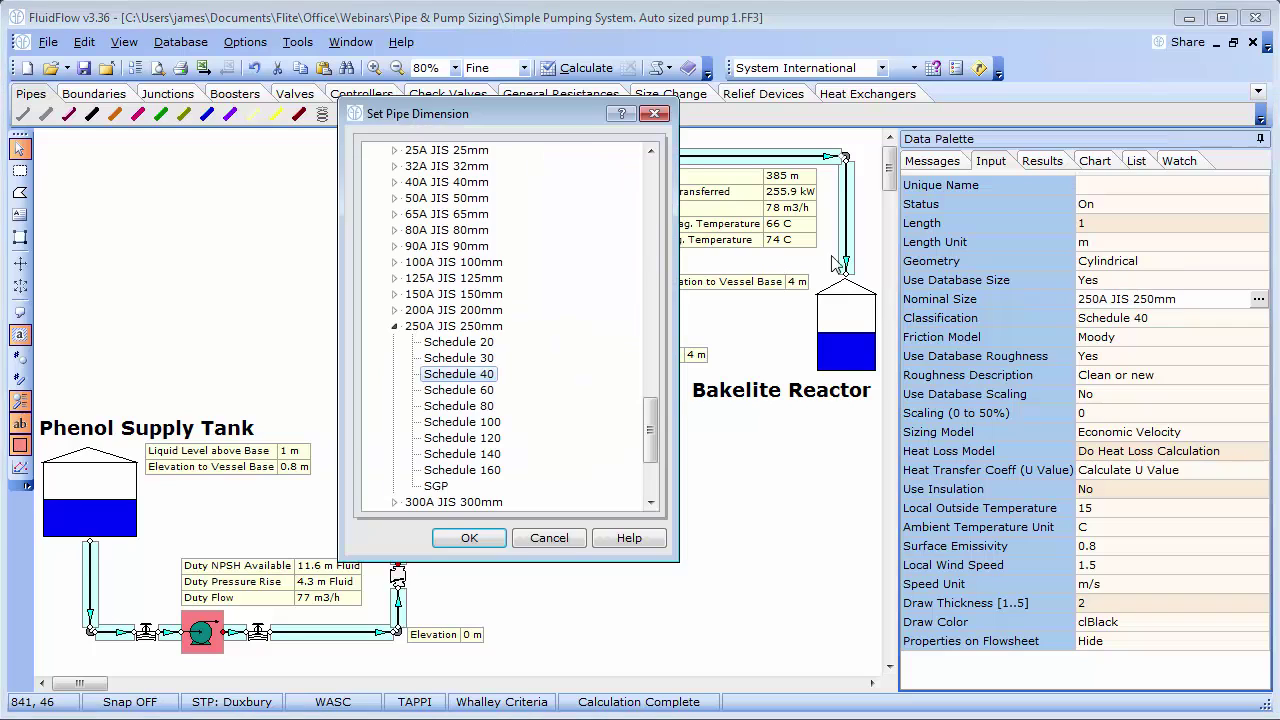
click(394, 310)
click(481, 360)
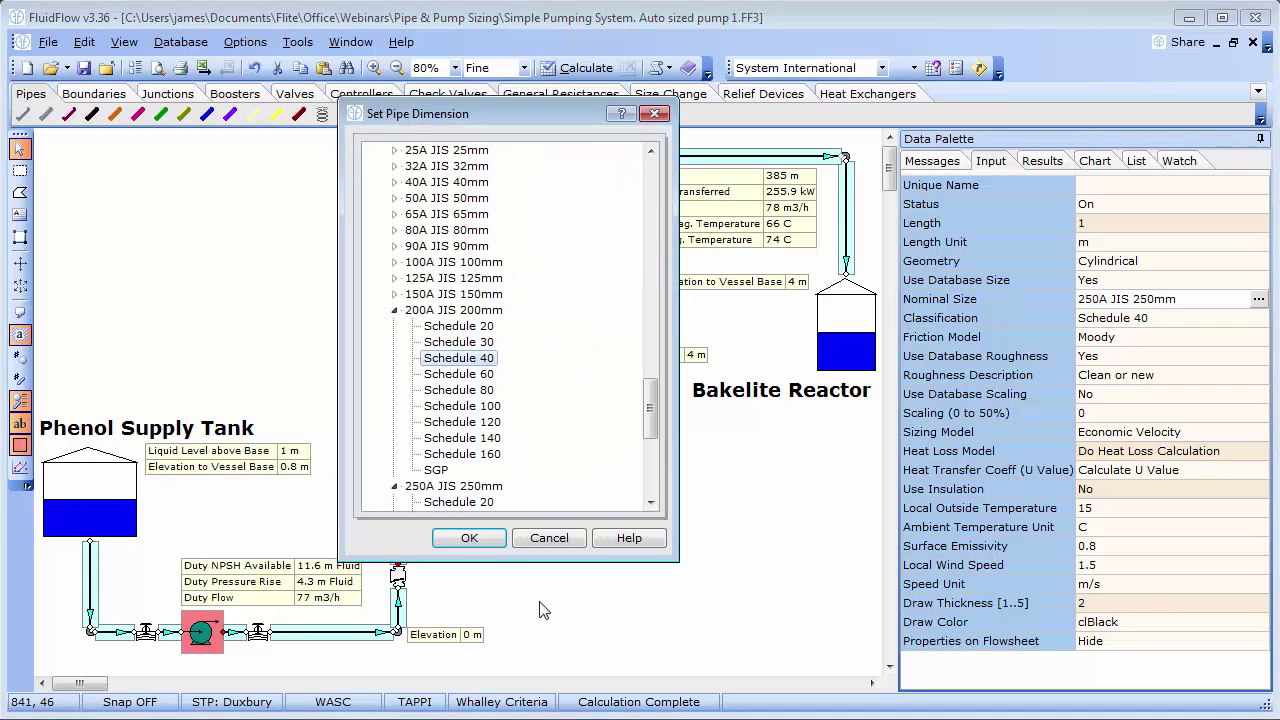
click(469, 537)
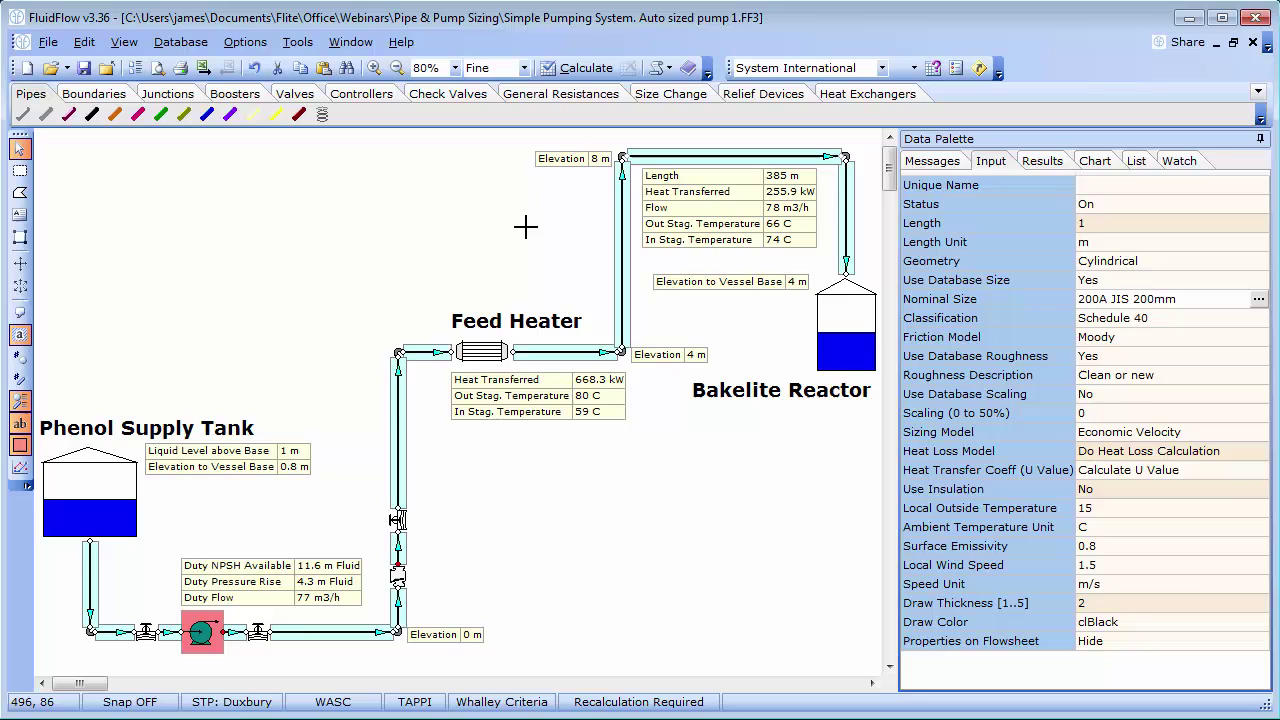
click(586, 68)
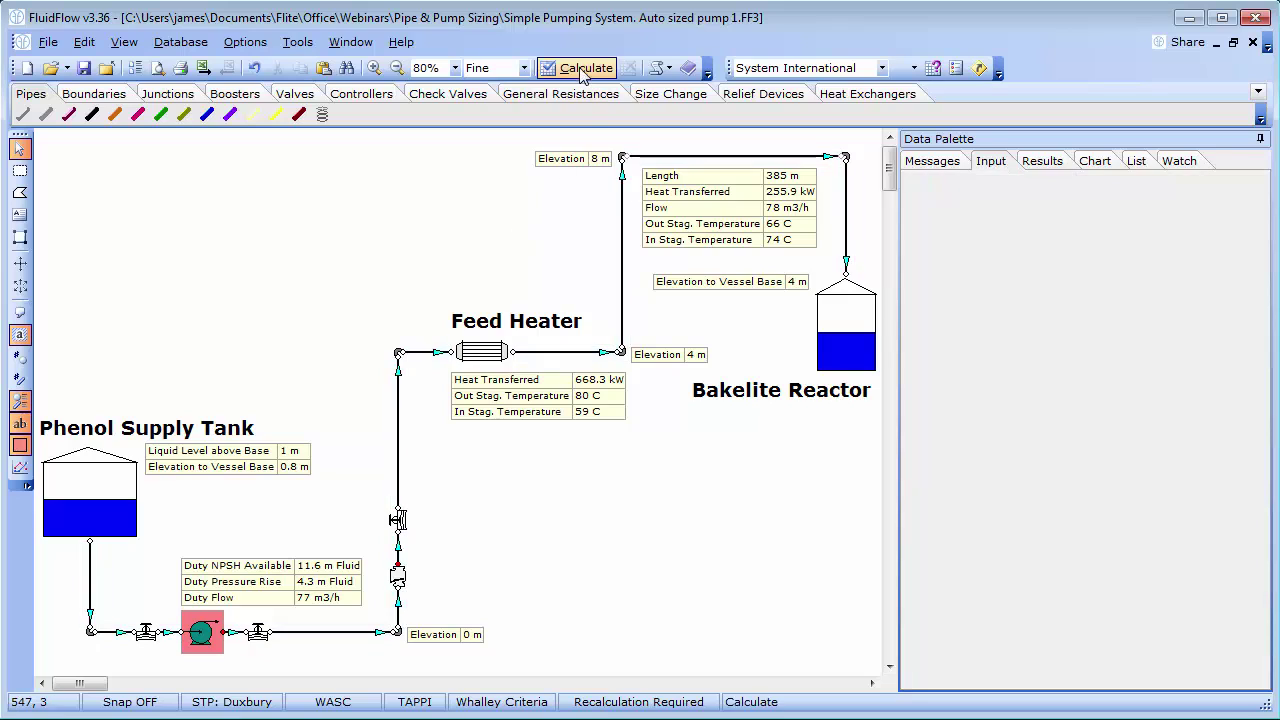
Read the pump's warnings, then view its results and performance curves with duty near 74 m3/h.
click(197, 640)
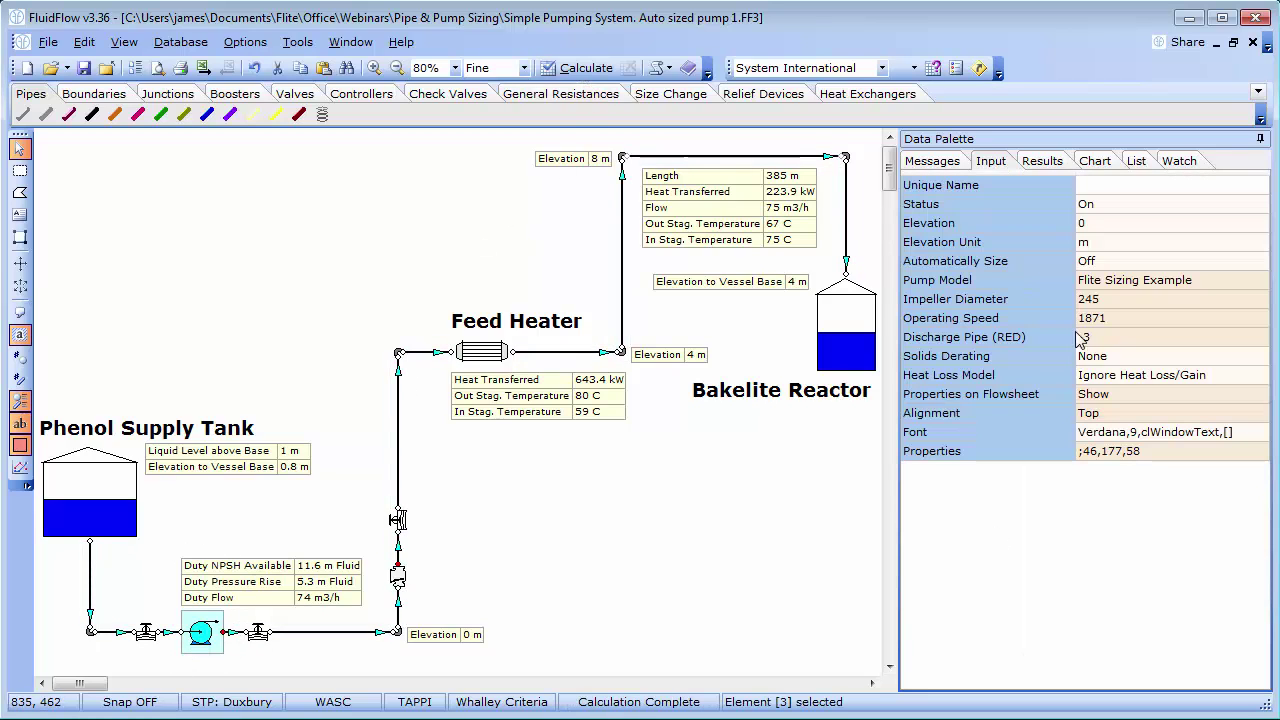
click(948, 162)
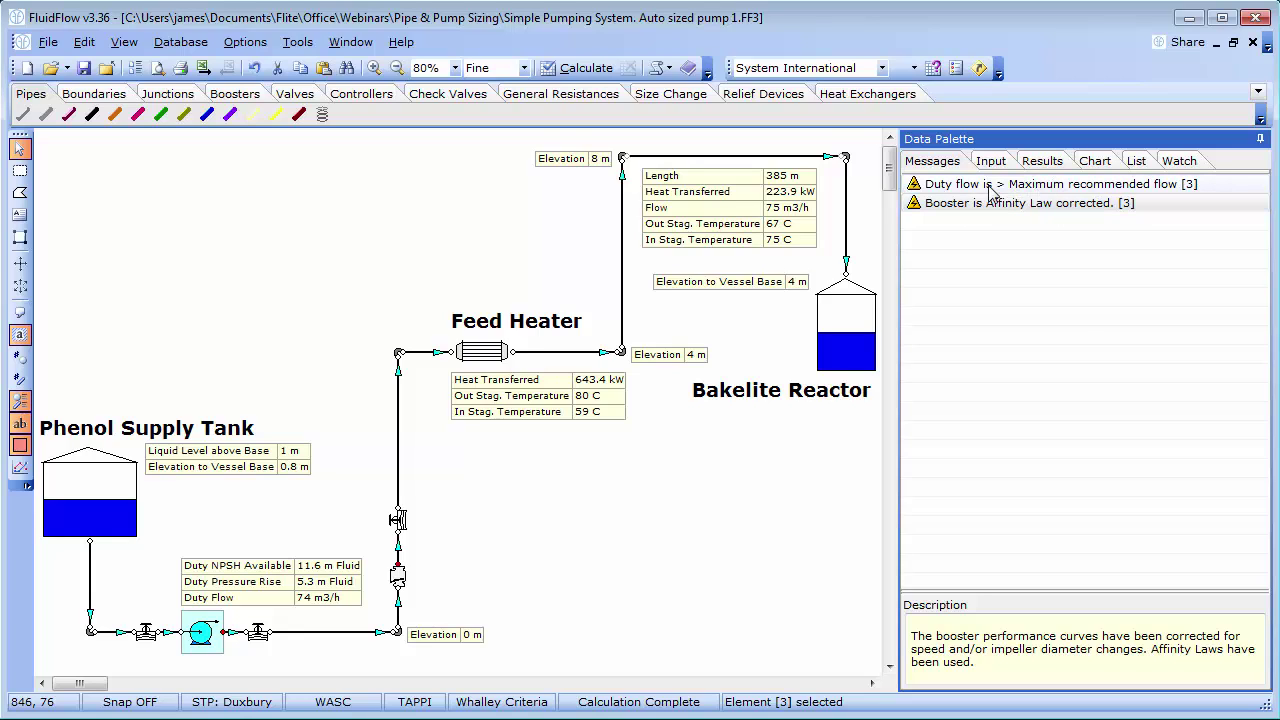
click(1040, 162)
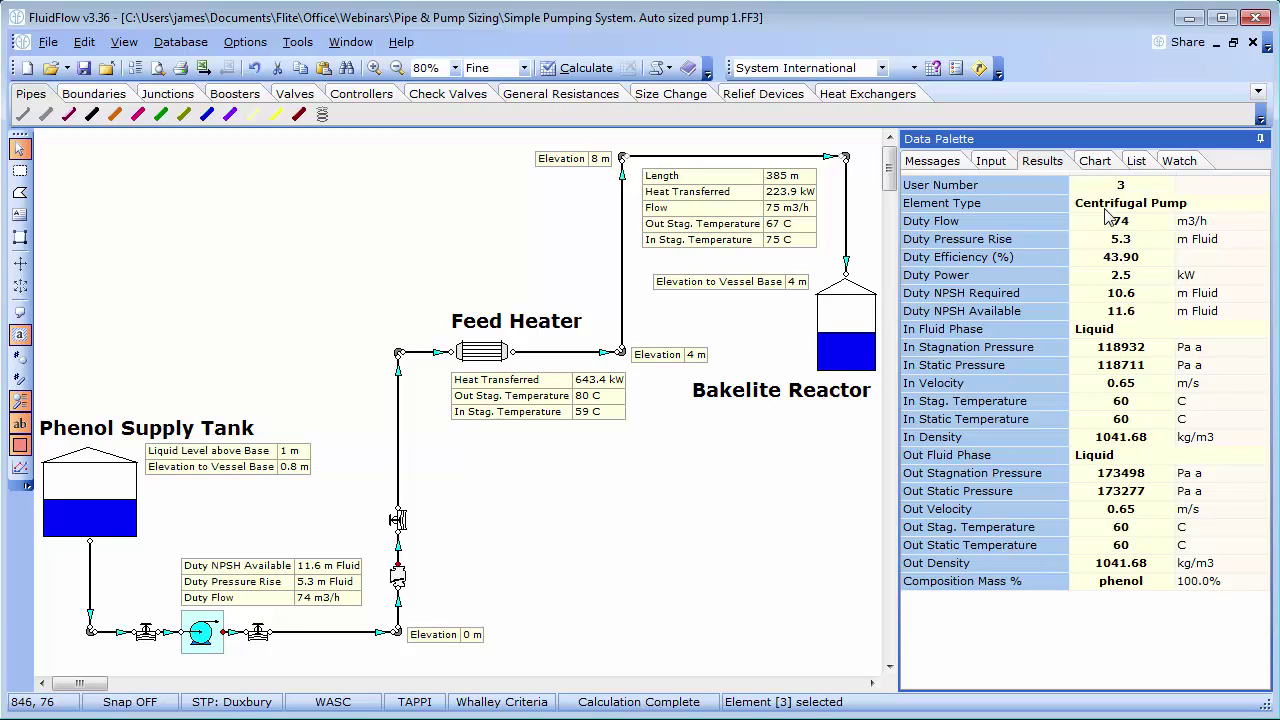
click(1098, 163)
Extend the pump chart's flow axis to about 78 m3/h.
click(1064, 190)
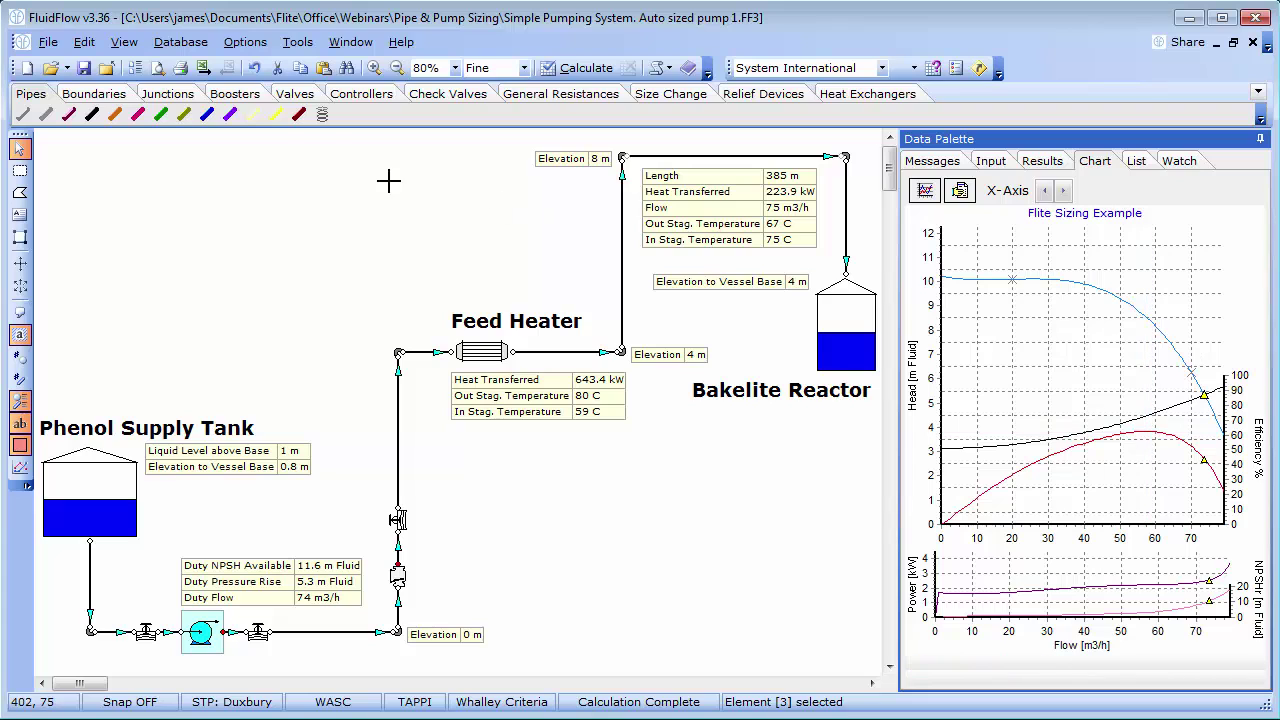
click(84, 42)
Return all pipes to 150A JIS 150 mm Schedule 40, recalculate (60 m3/h, 8.1 m rise), and check the warning.
mouse_move(130, 63)
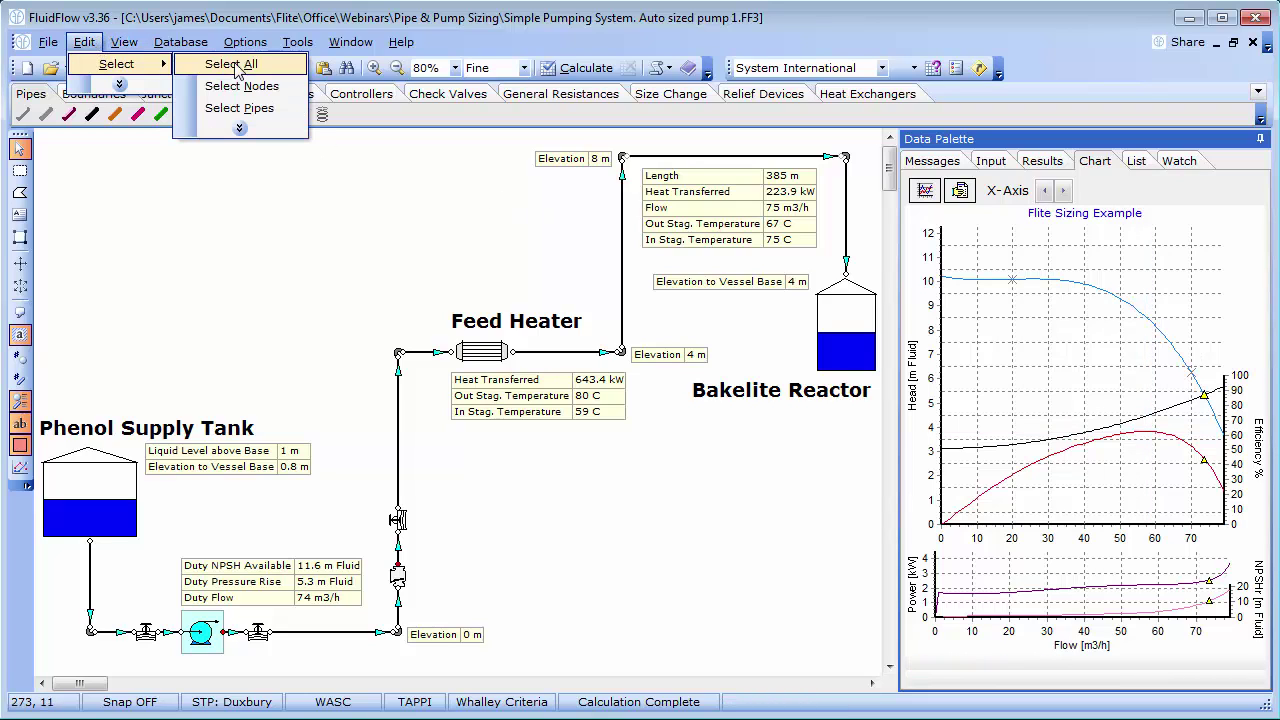
click(251, 115)
click(1005, 168)
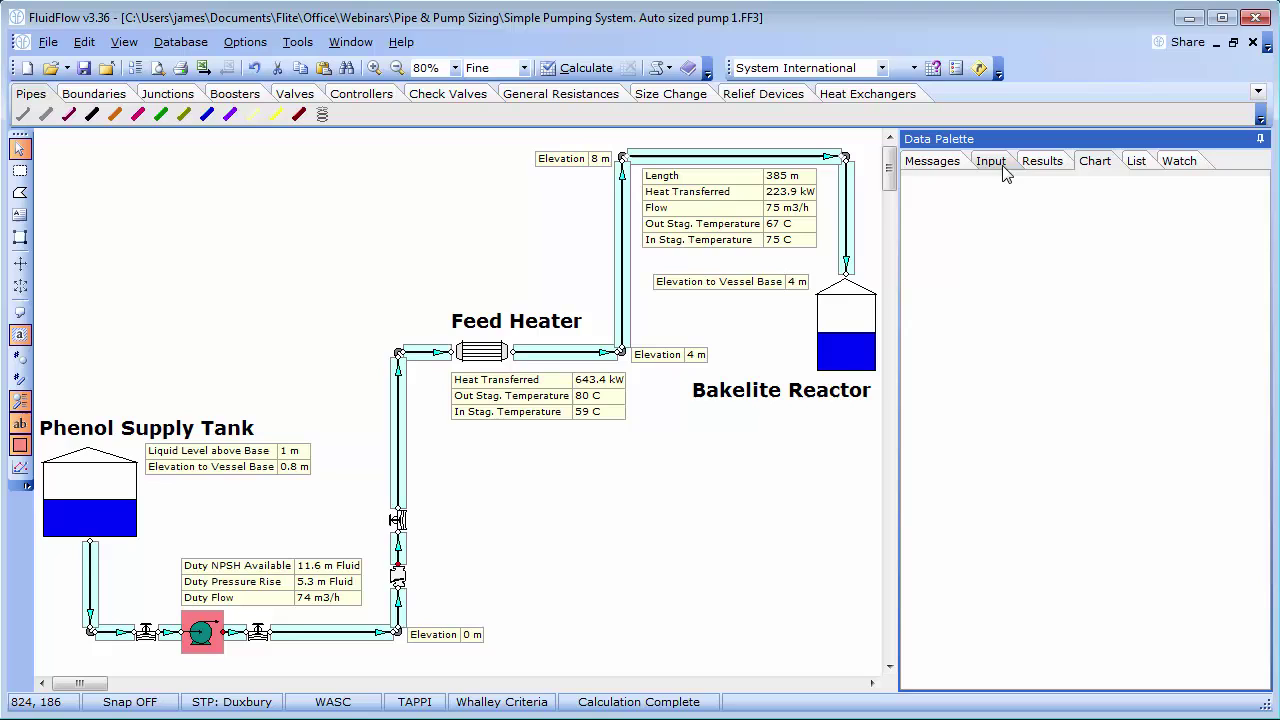
click(1145, 299)
click(1145, 299)
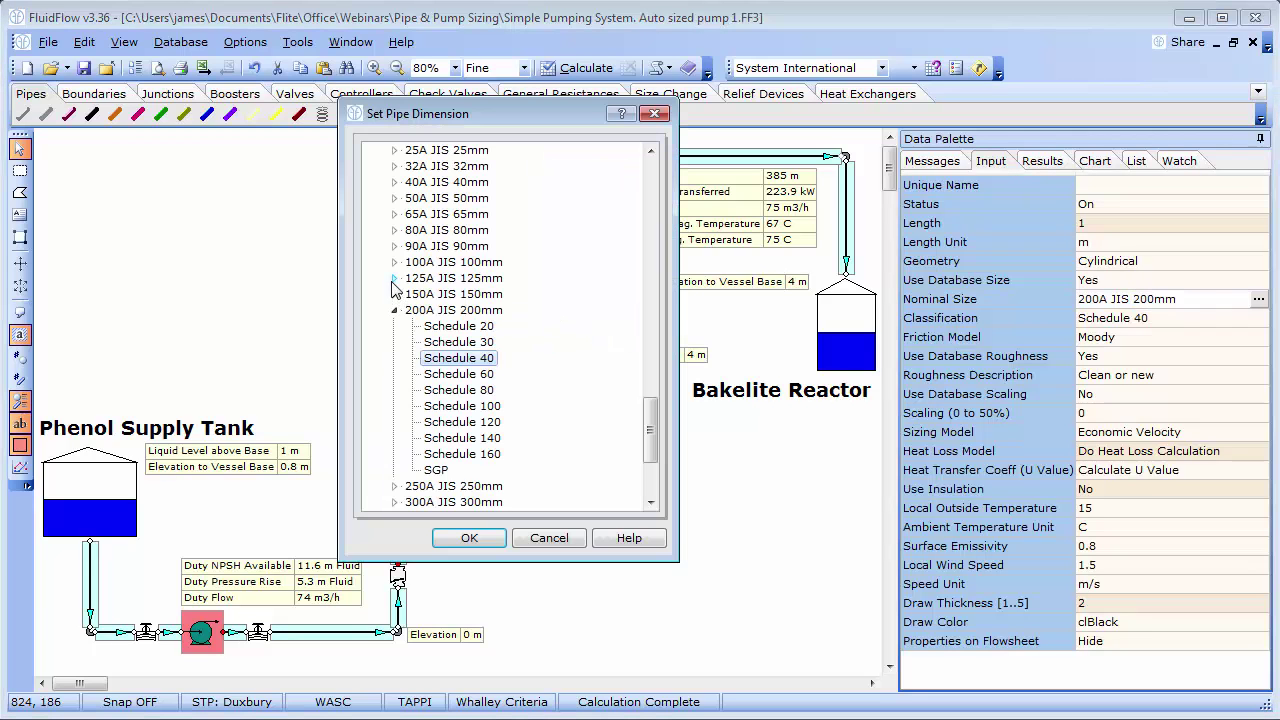
click(466, 327)
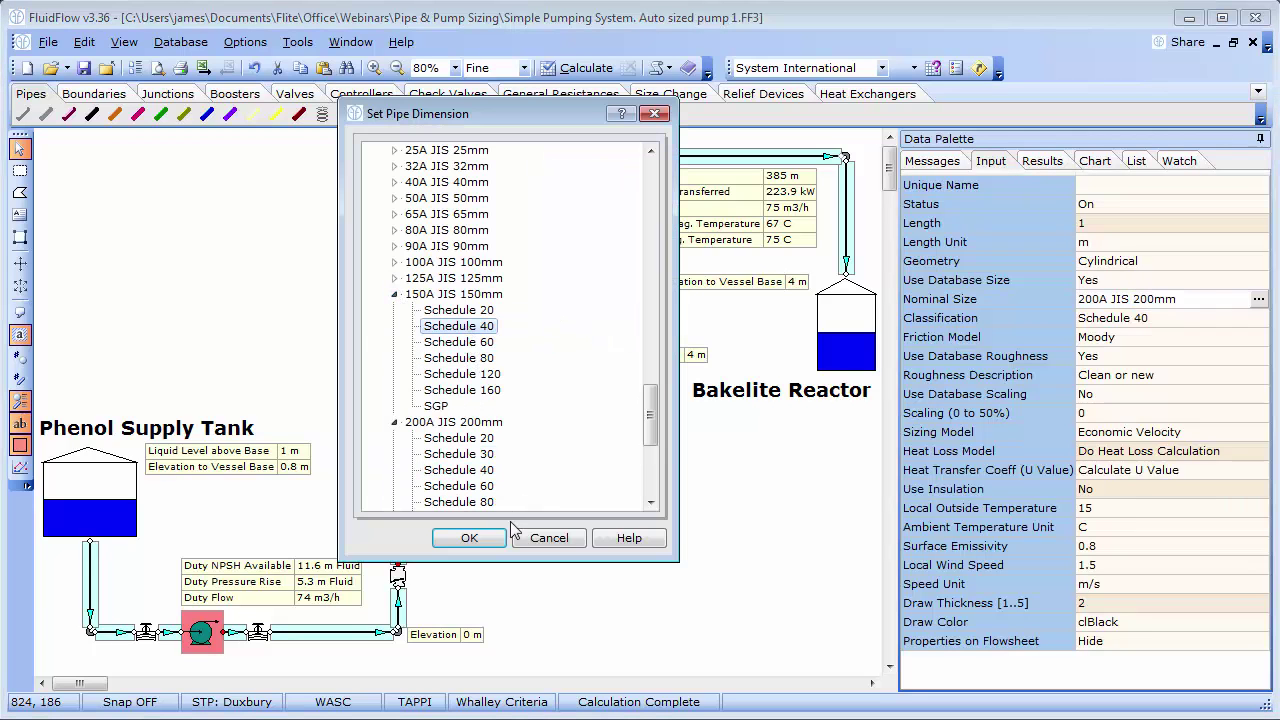
click(469, 538)
click(576, 68)
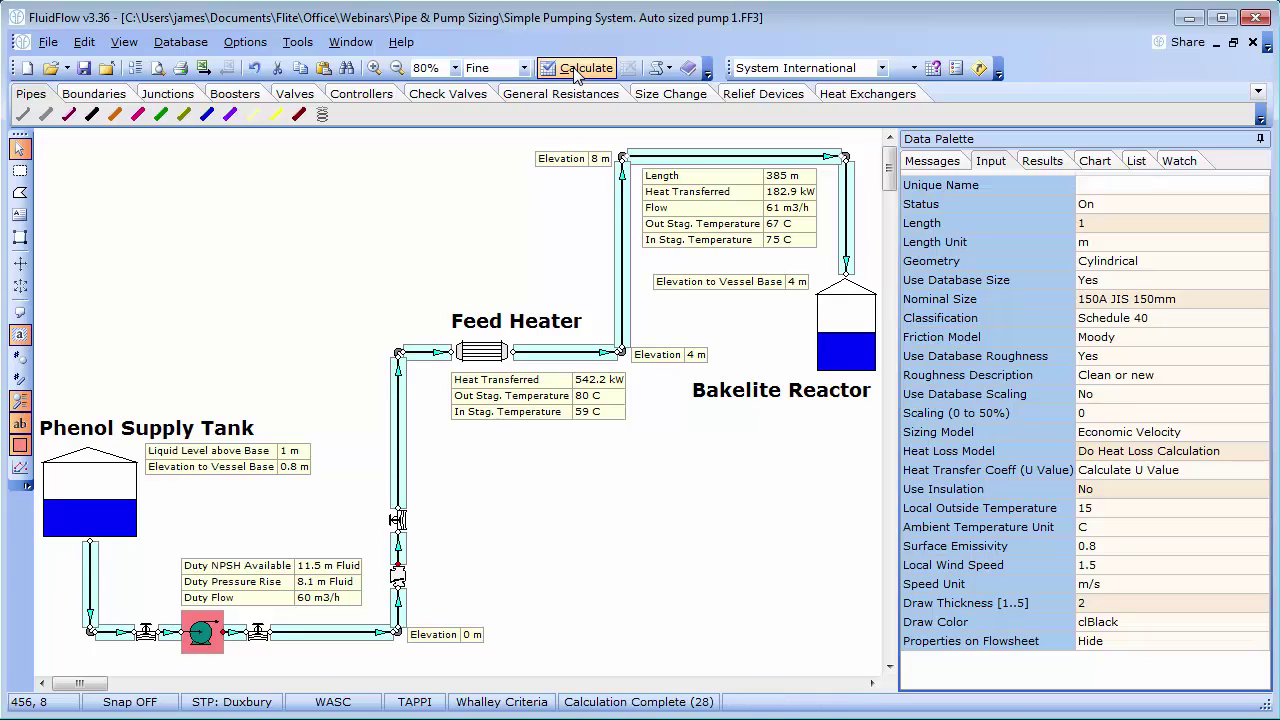
click(948, 165)
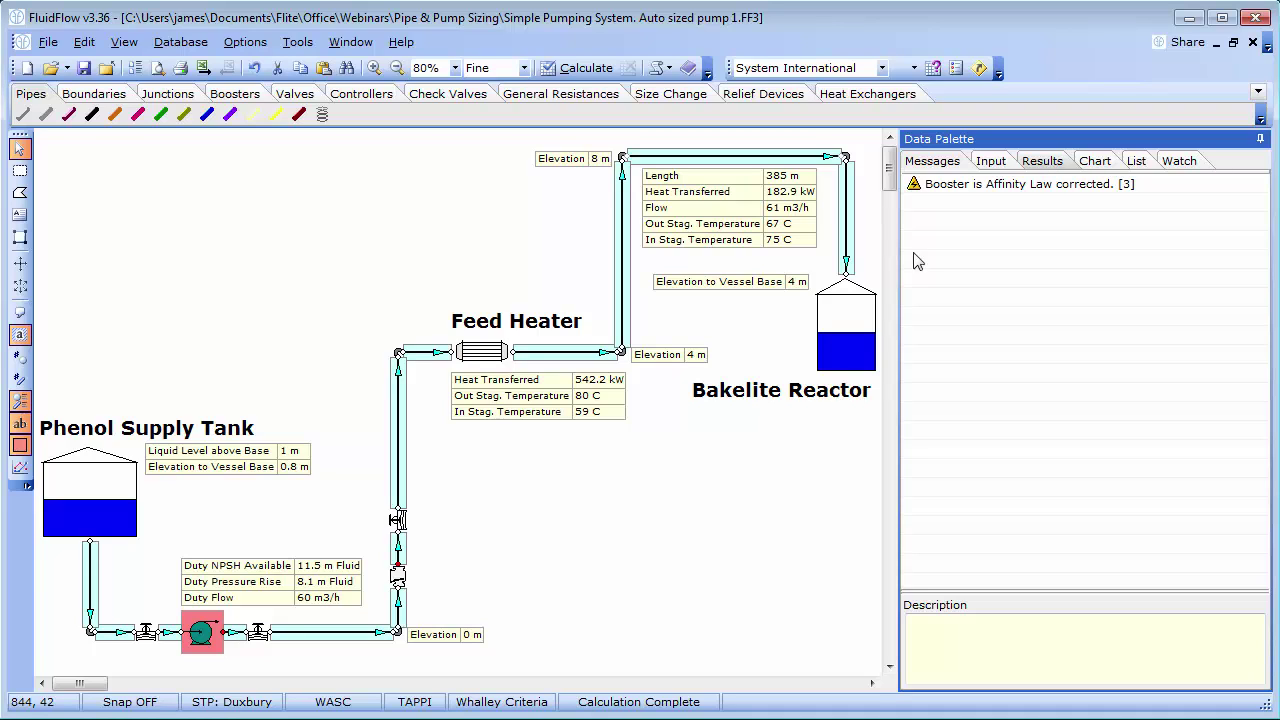
Show pipe -24's results: 60 m3/h, 151.0 mm size versus 135.0 mm economic size, 0.94 m/s.
click(686, 528)
click(1005, 162)
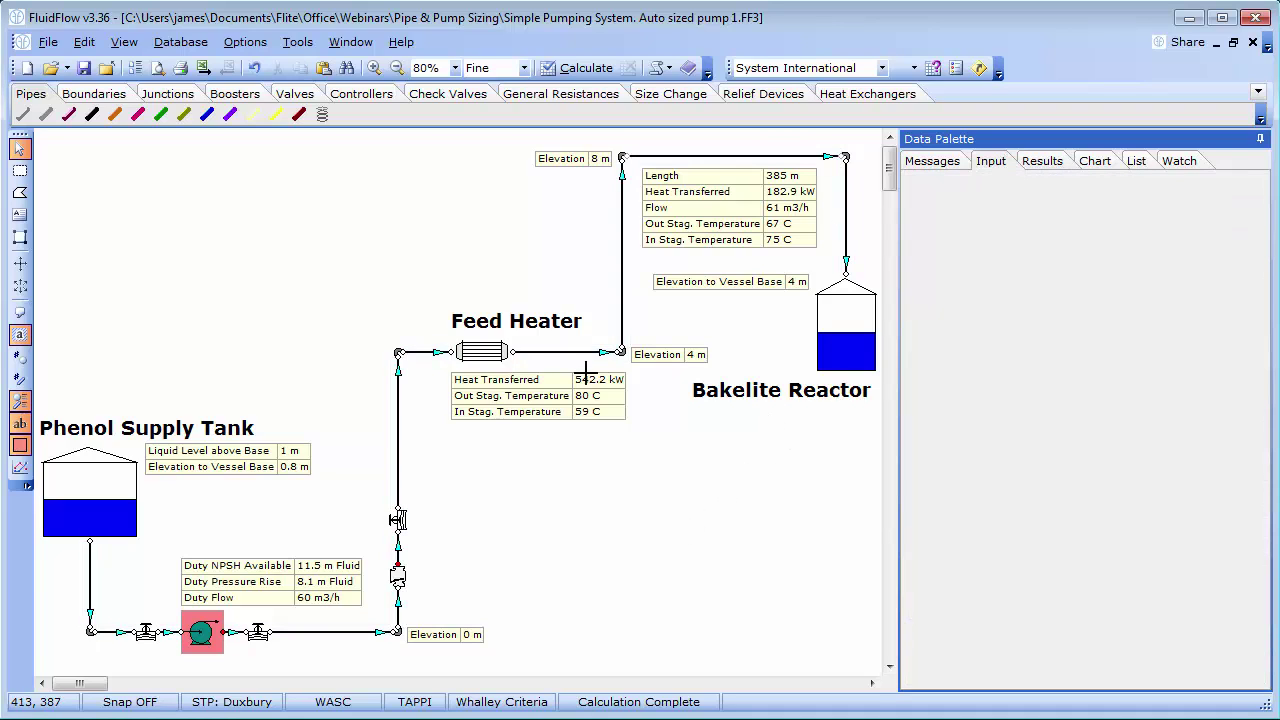
click(677, 158)
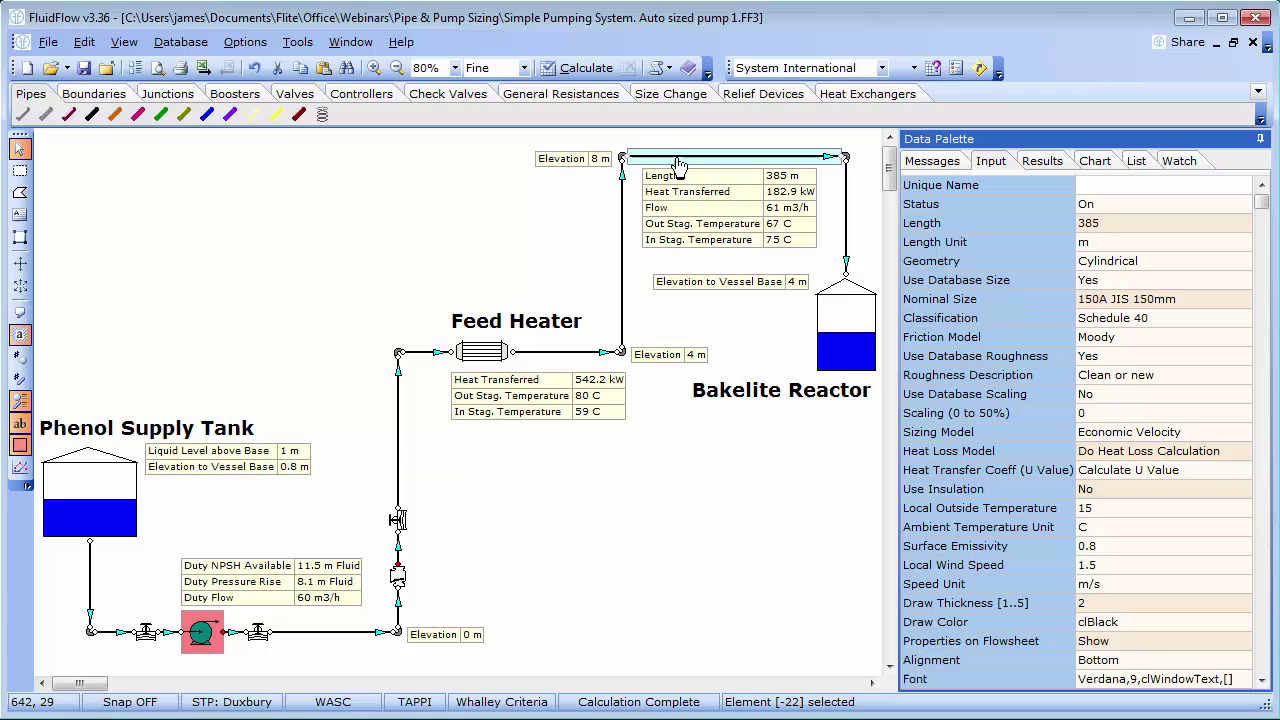
click(848, 210)
click(1040, 161)
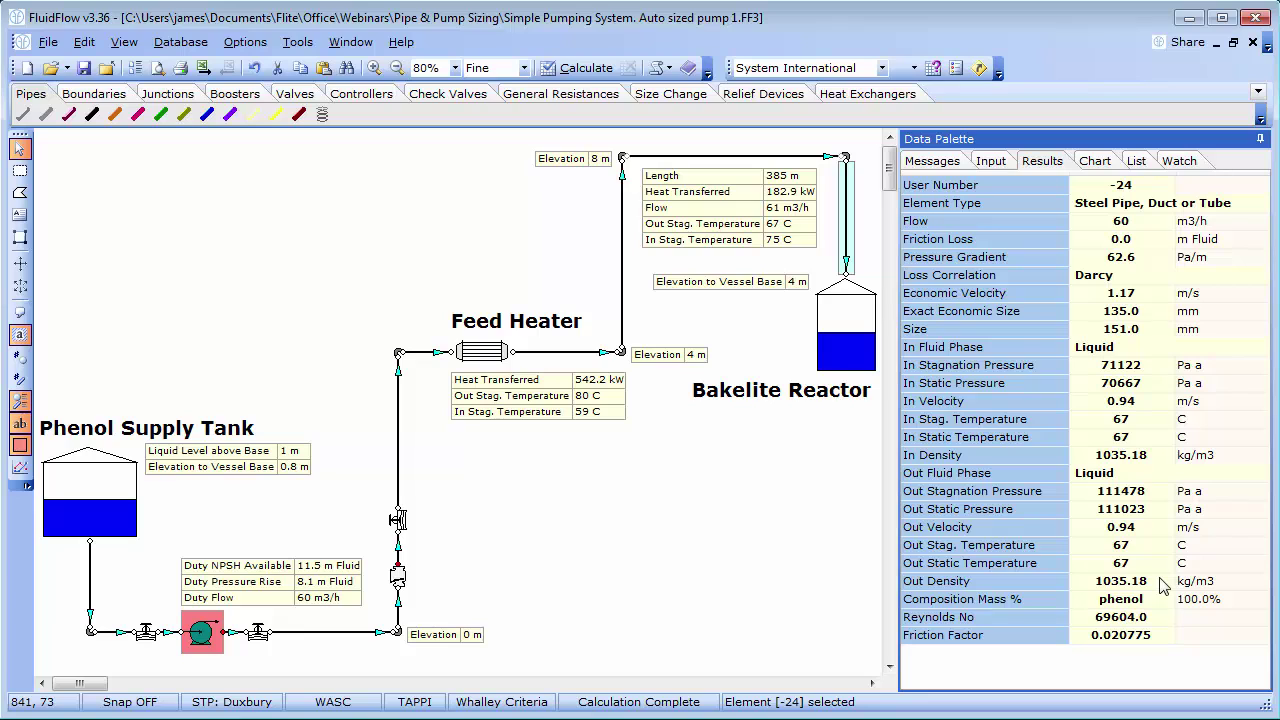
Apply 50 mm mineral wool insulation and recalculate, cutting the top pipe's heat transfer to 11.9 kW.
click(1010, 162)
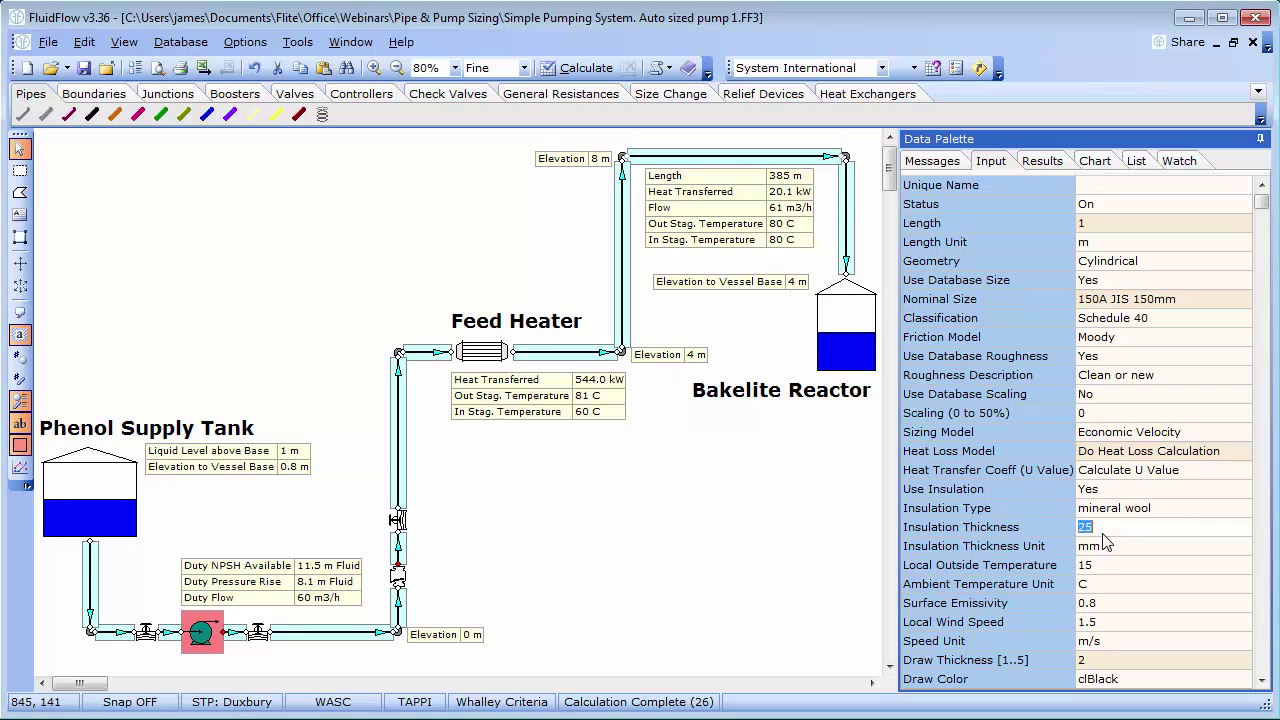
text(50)
key(Return)
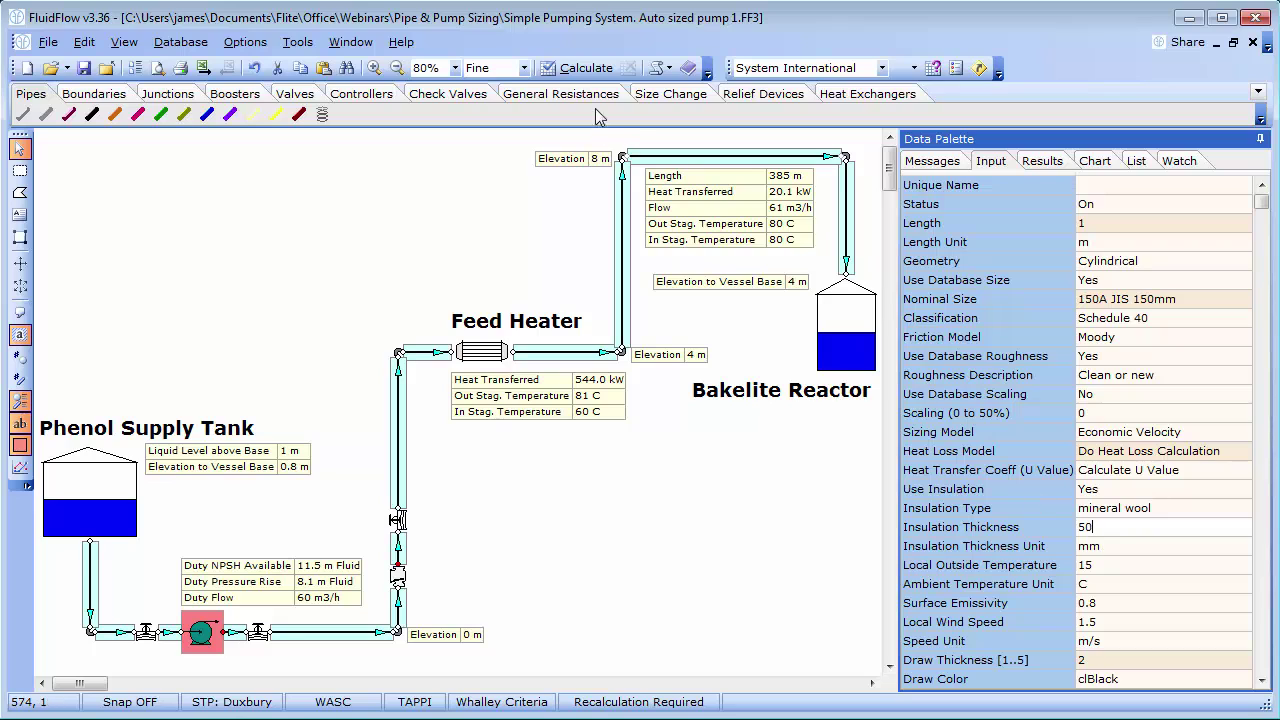
click(585, 70)
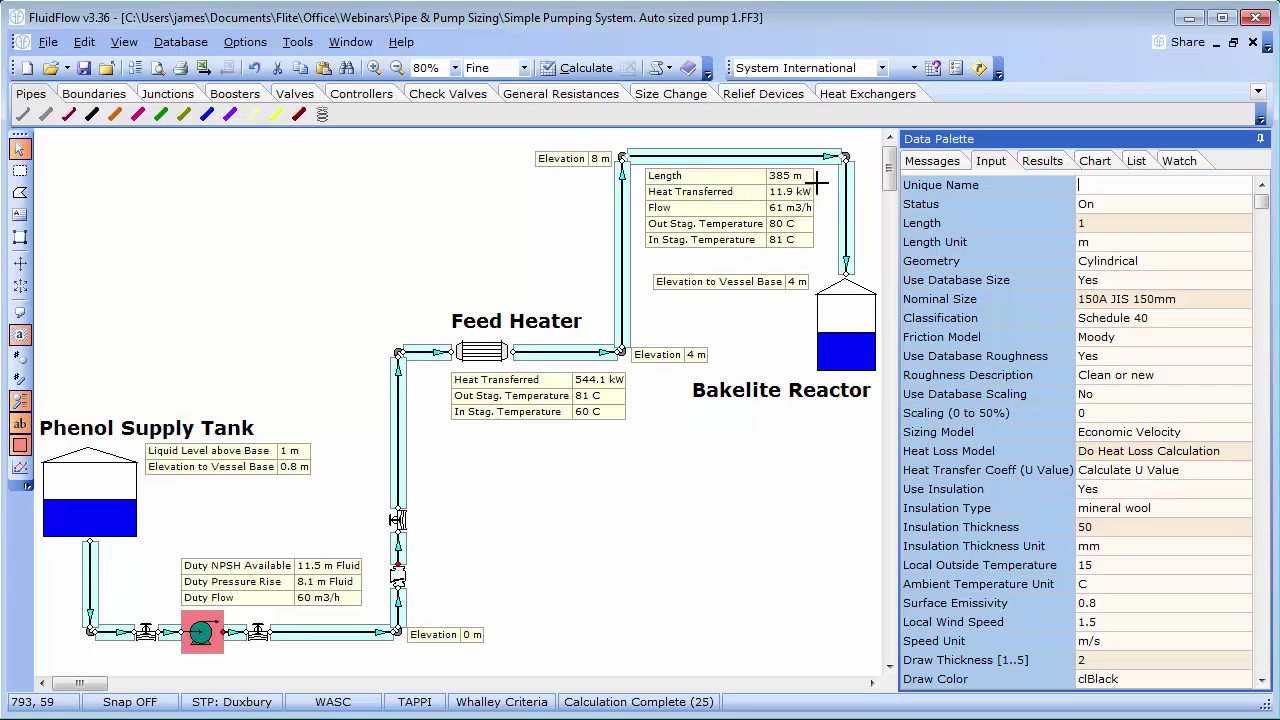
click(800, 300)
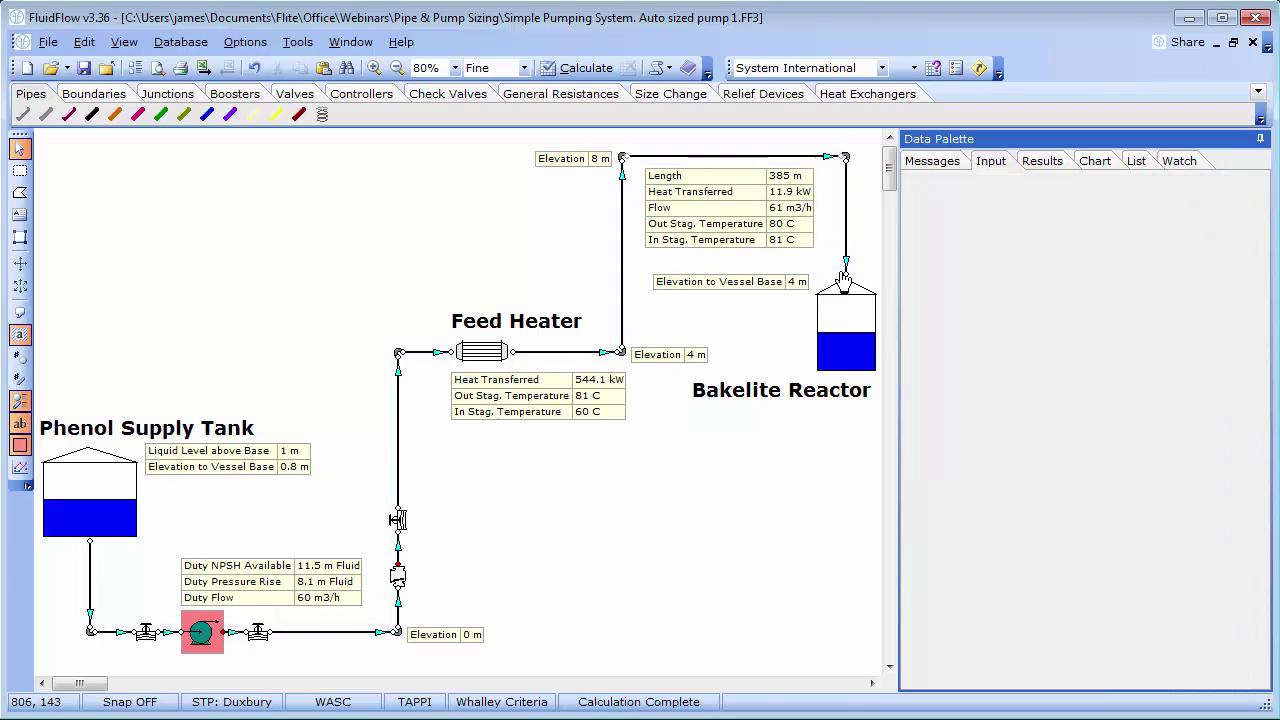
Check pipe -24's results: 61 m3/h with phenol entering and leaving at 80 °C.
click(845, 268)
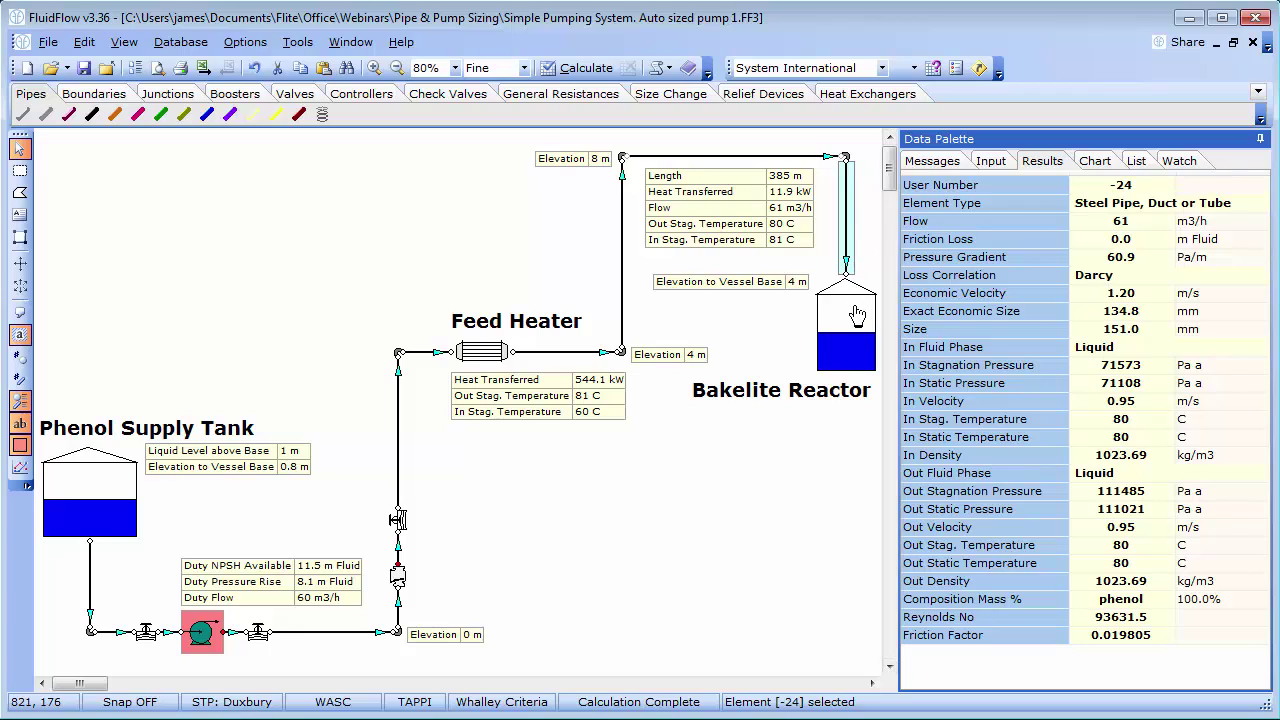